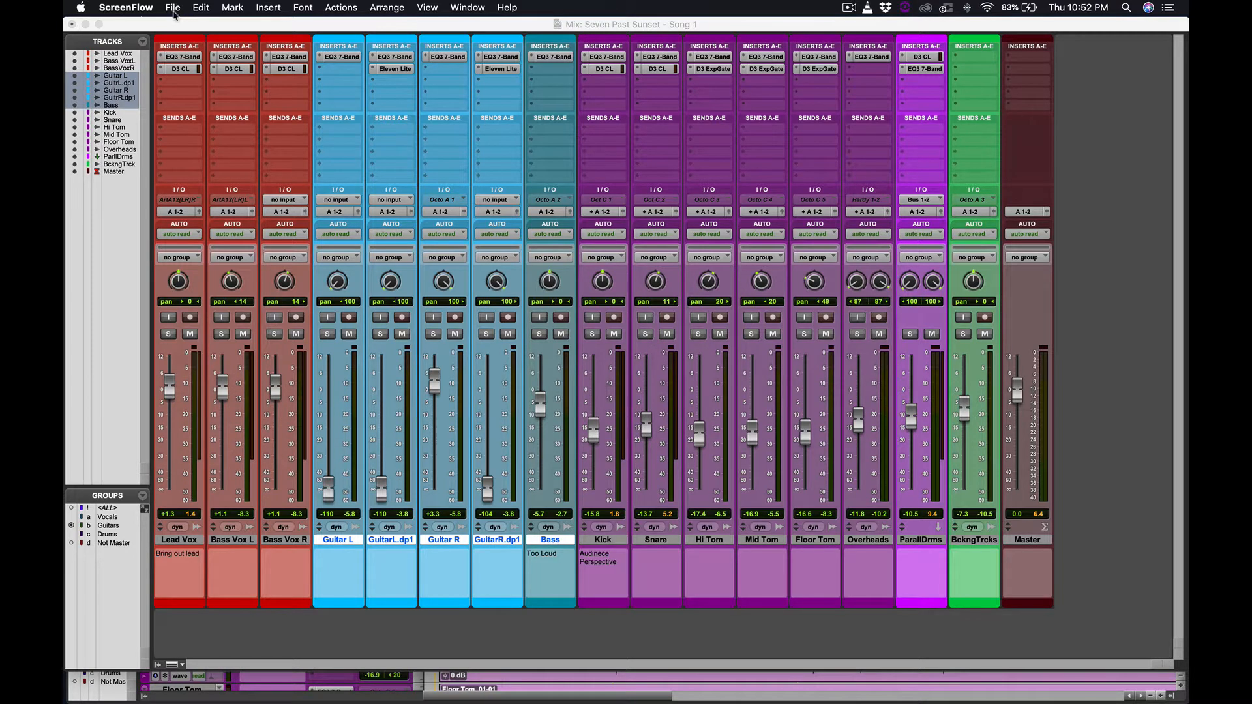
# Create one new stereo Aux Input track in the mix session.
pyautogui.click(175, 26)
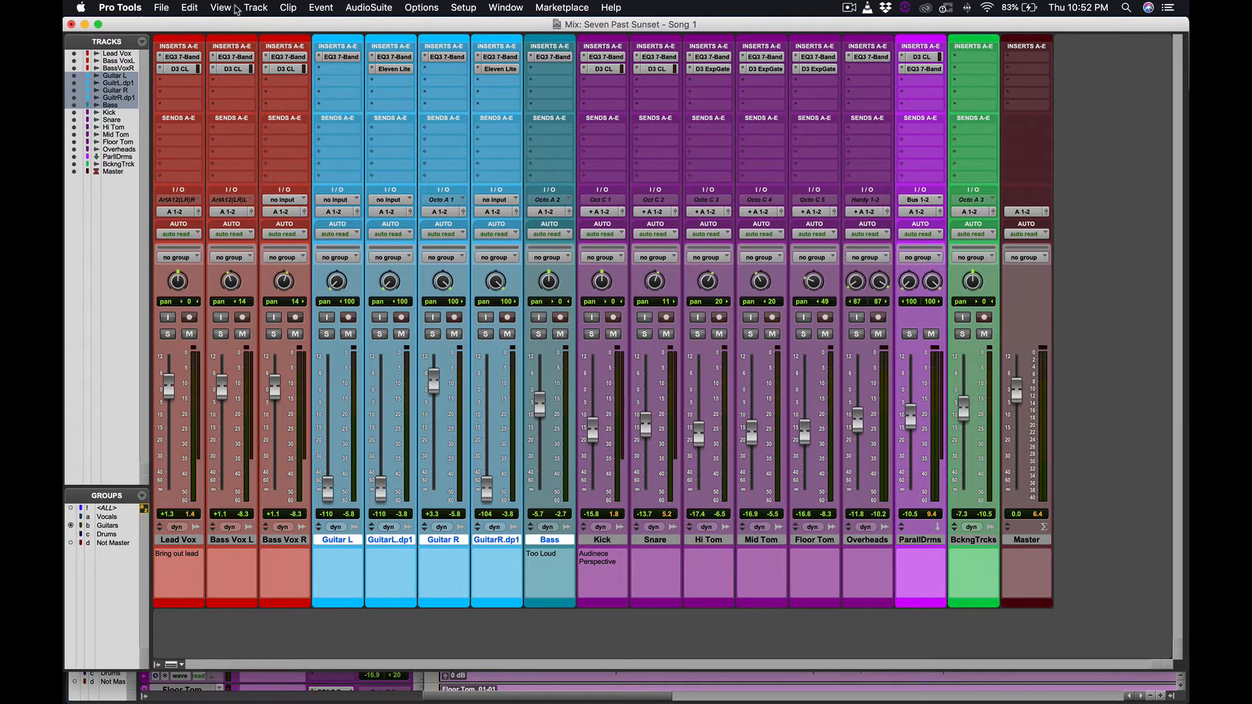
pyautogui.click(256, 8)
pyautogui.click(270, 24)
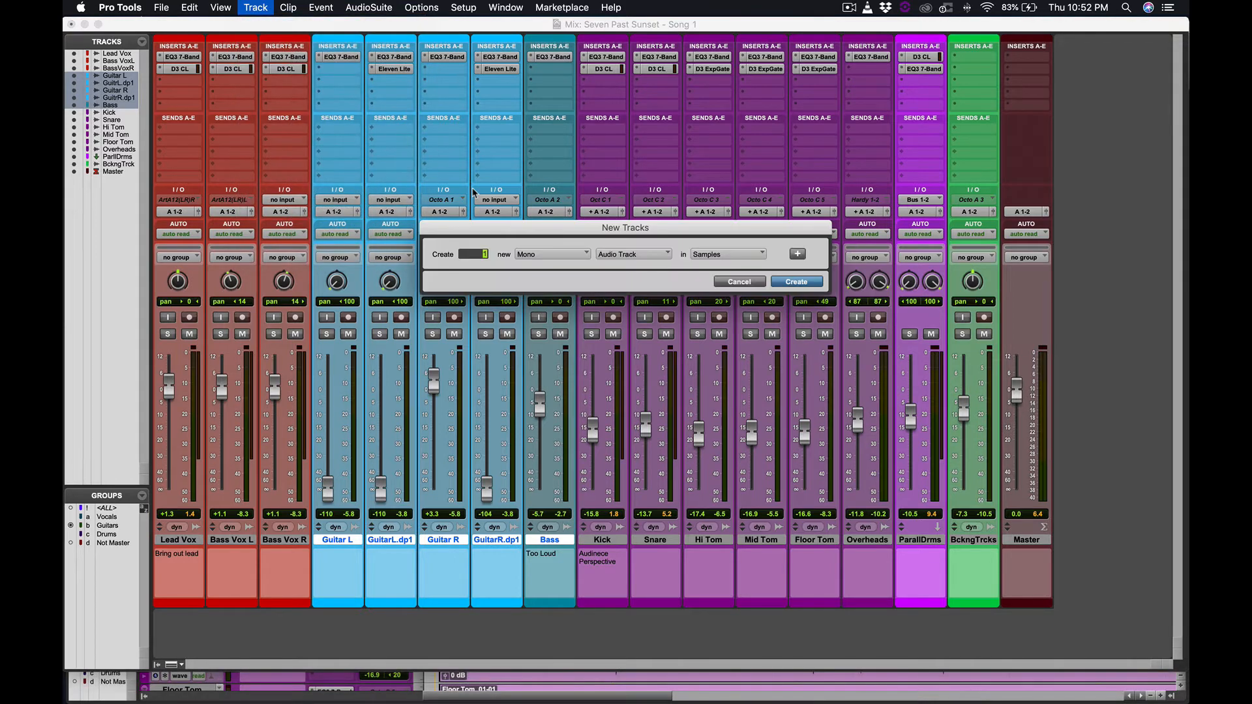
pyautogui.click(550, 260)
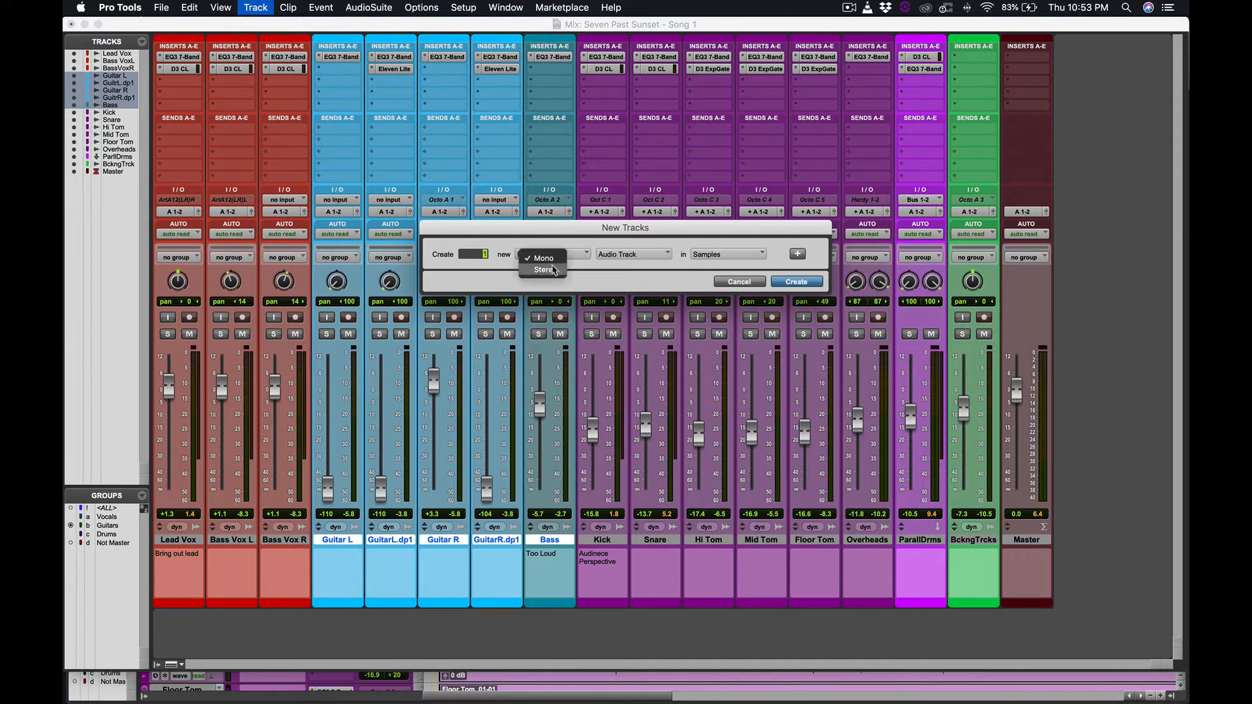
pyautogui.click(553, 268)
pyautogui.click(636, 261)
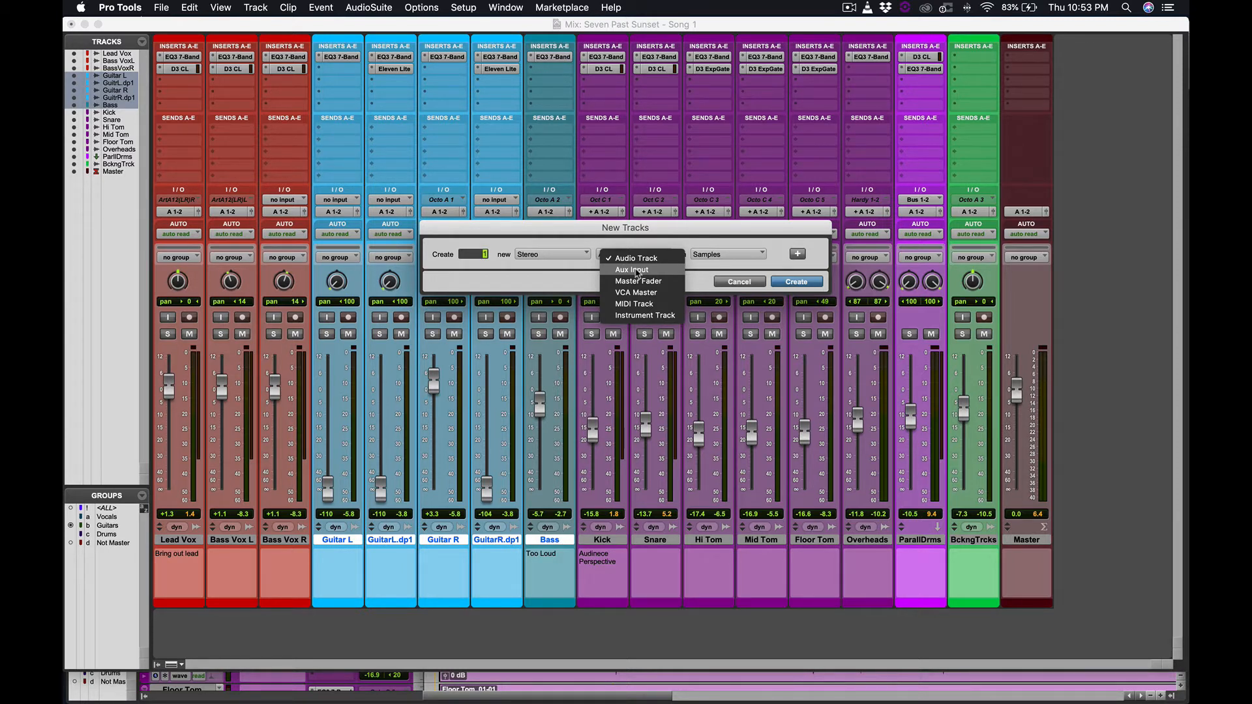
pyautogui.click(636, 270)
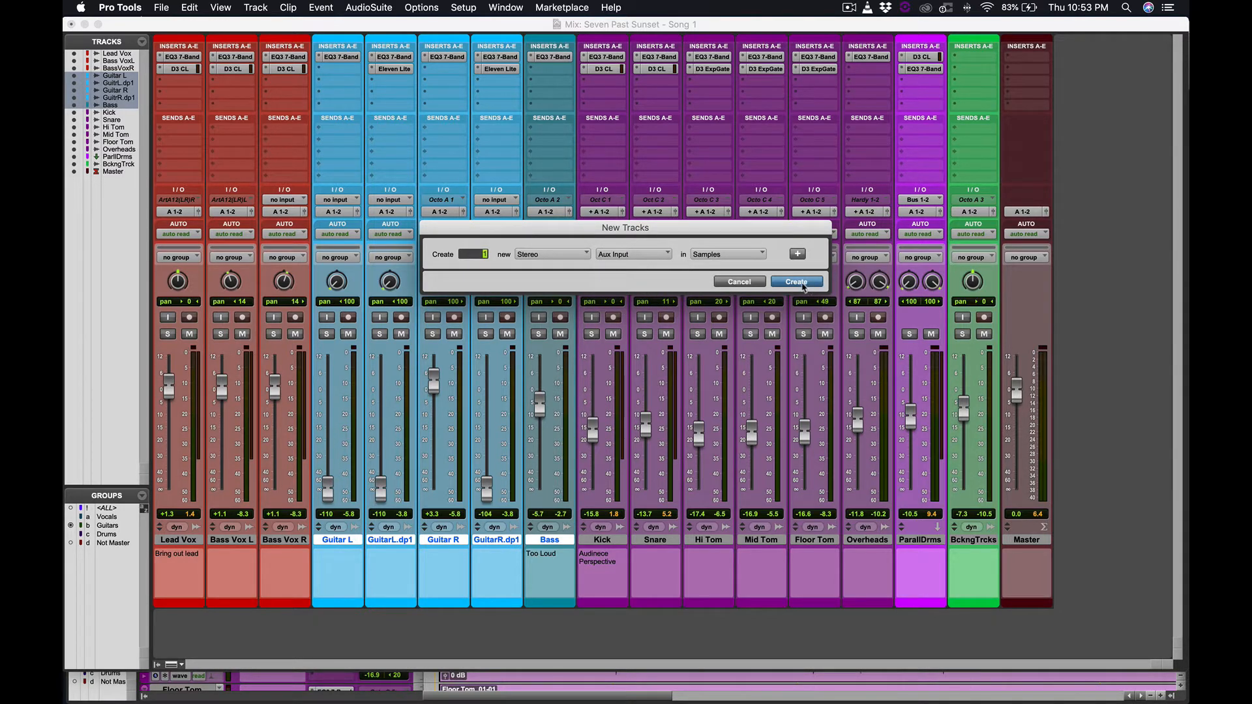
pyautogui.click(796, 282)
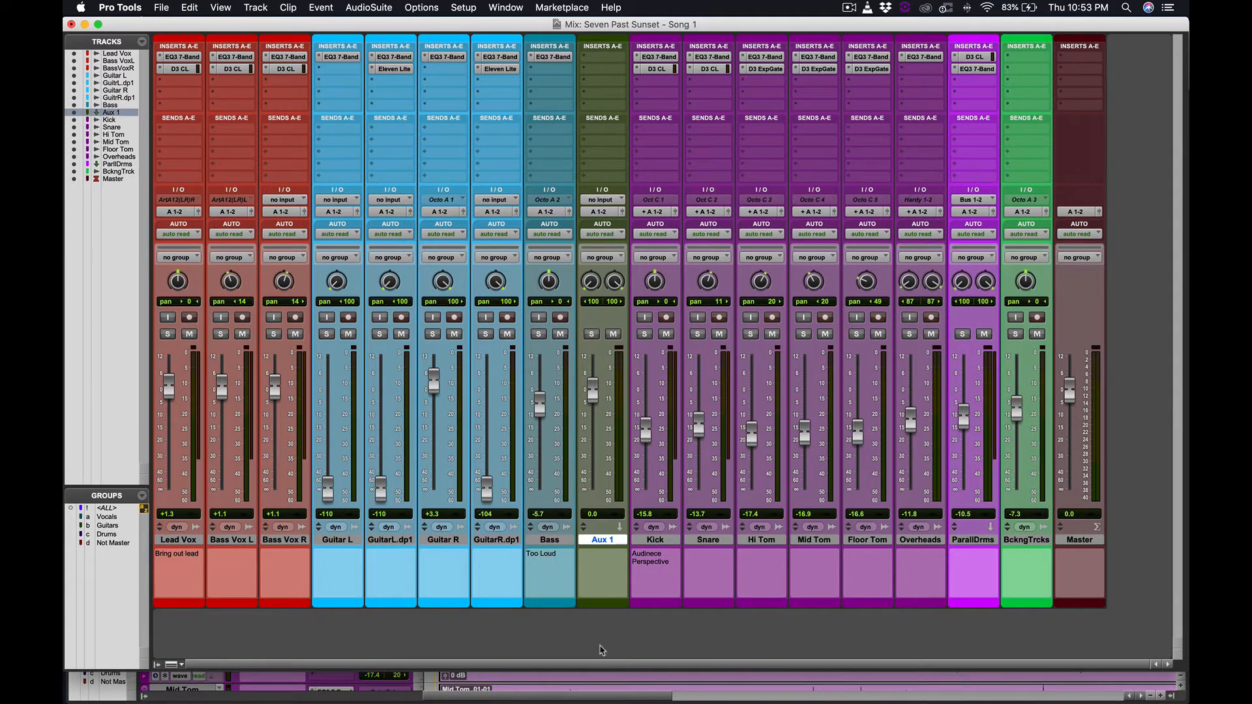
# Move the Aux 1 track to the end of the mixer, after the Master track, and rename it Reverb.
pyautogui.click(550, 540)
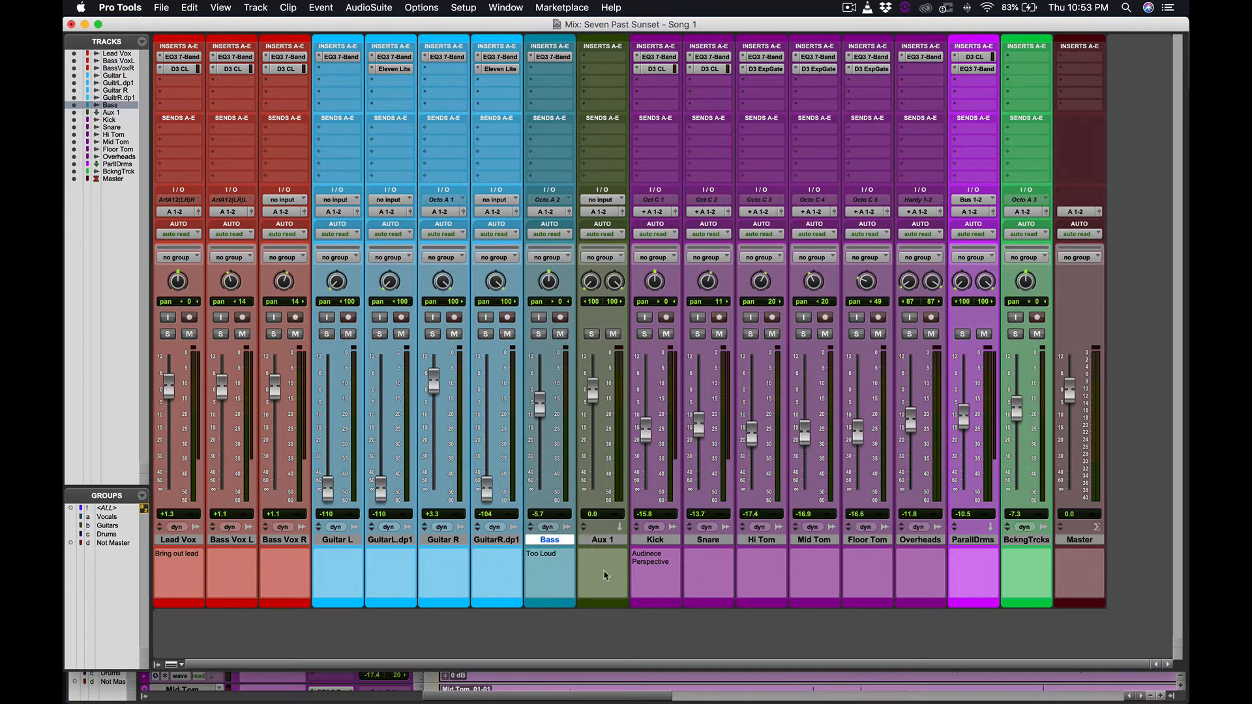
pyautogui.click(599, 540)
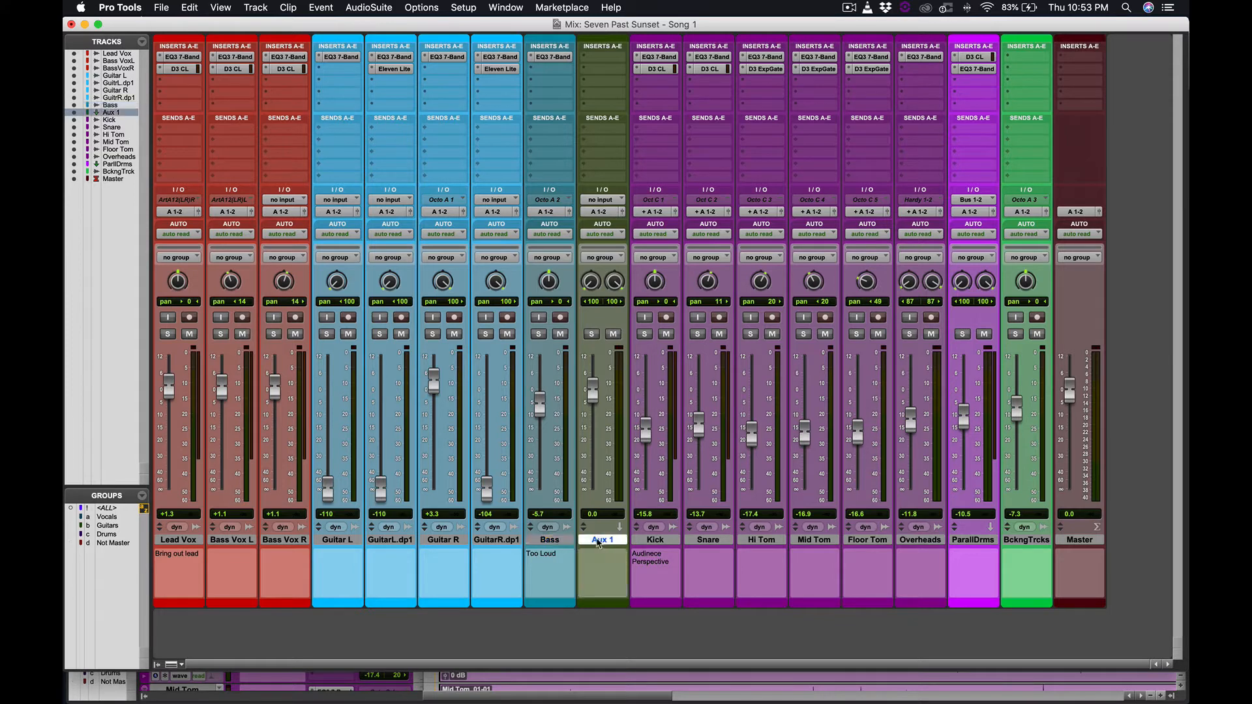
pyautogui.moveTo(589, 542); pyautogui.dragTo(1131, 550)
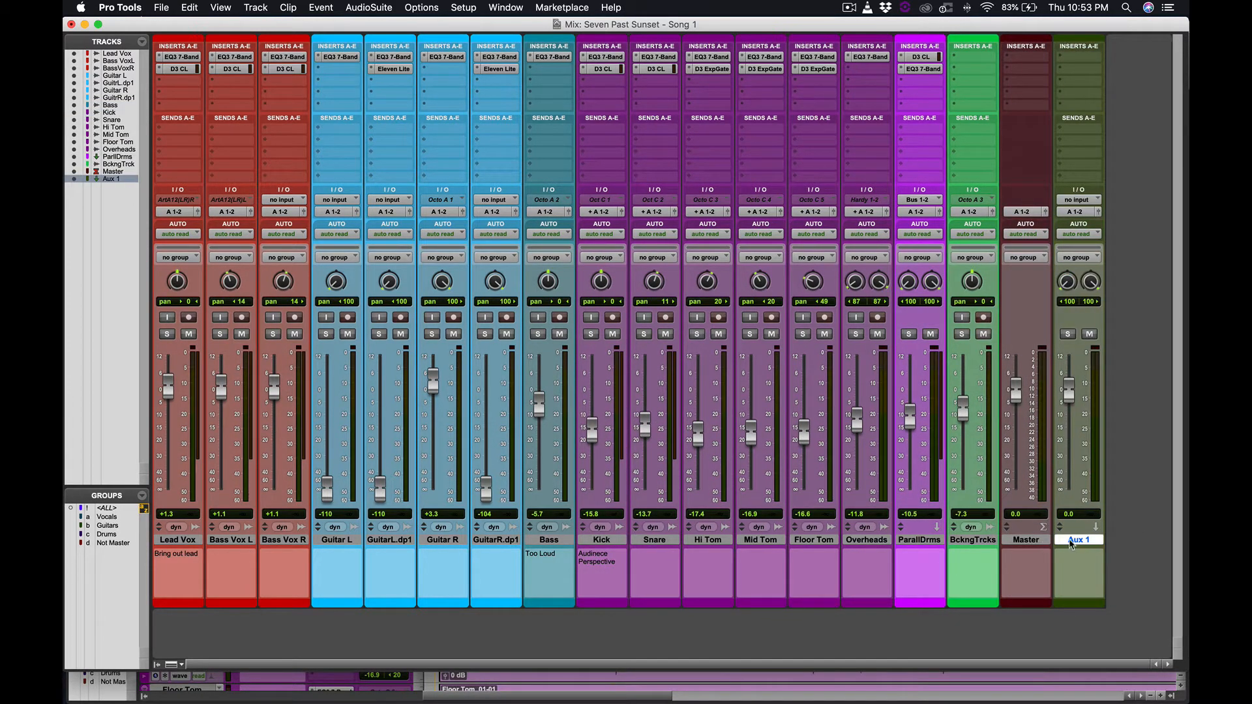
pyautogui.doubleClick(1078, 543)
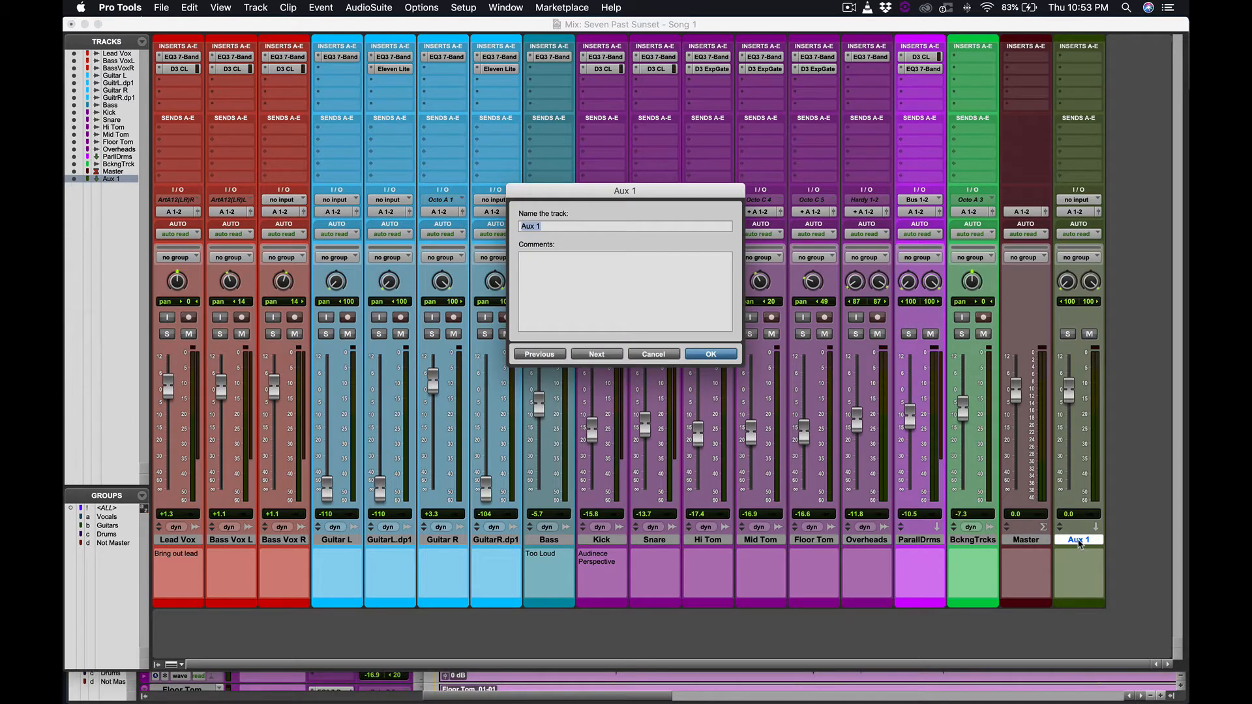
pyautogui.write('Reverb')
pyautogui.press('Return')
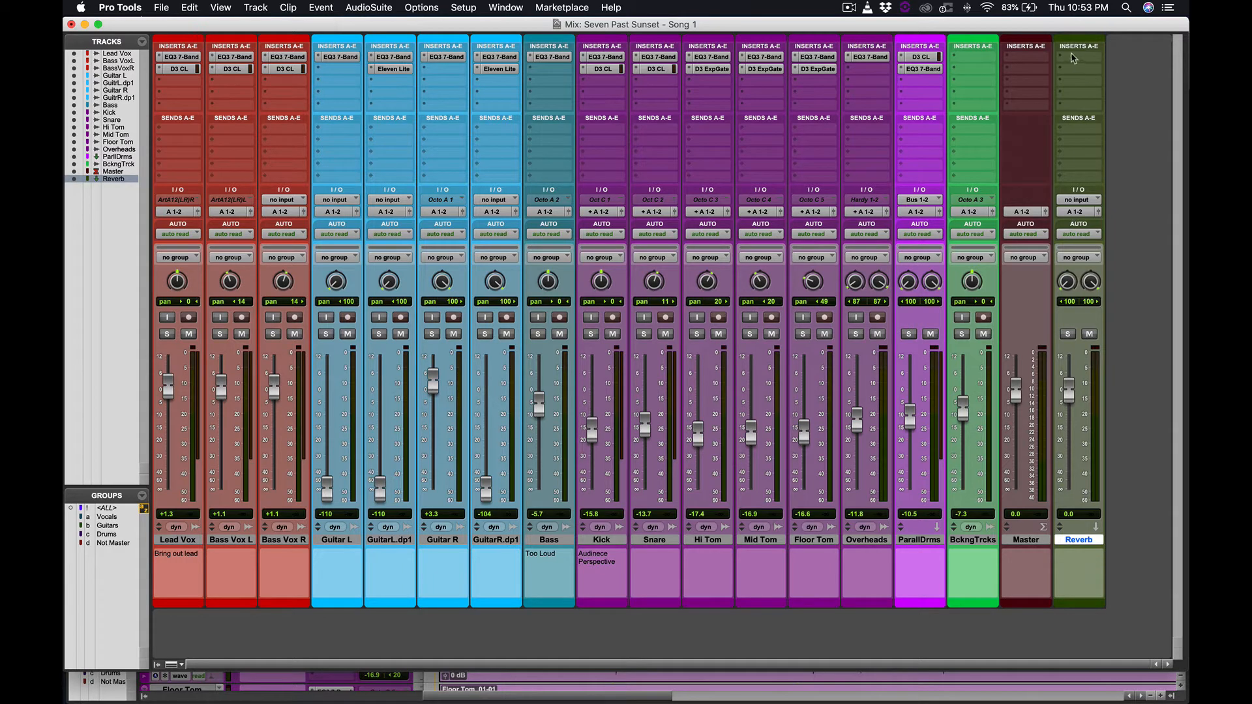
# Insert the multichannel D-Verb (stereo) plug-in in the first insert slot of the Reverb track and move its window clear.
pyautogui.click(1075, 58)
pyautogui.moveTo(1029, 119)
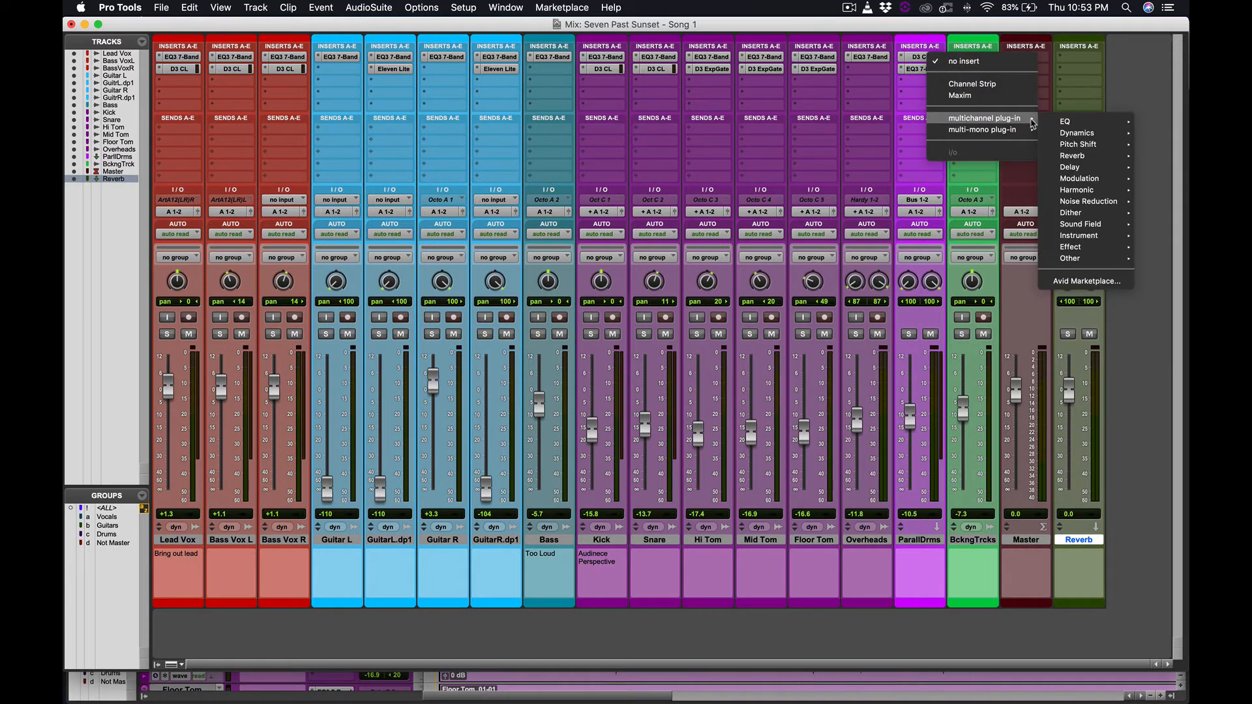
pyautogui.moveTo(1064, 134)
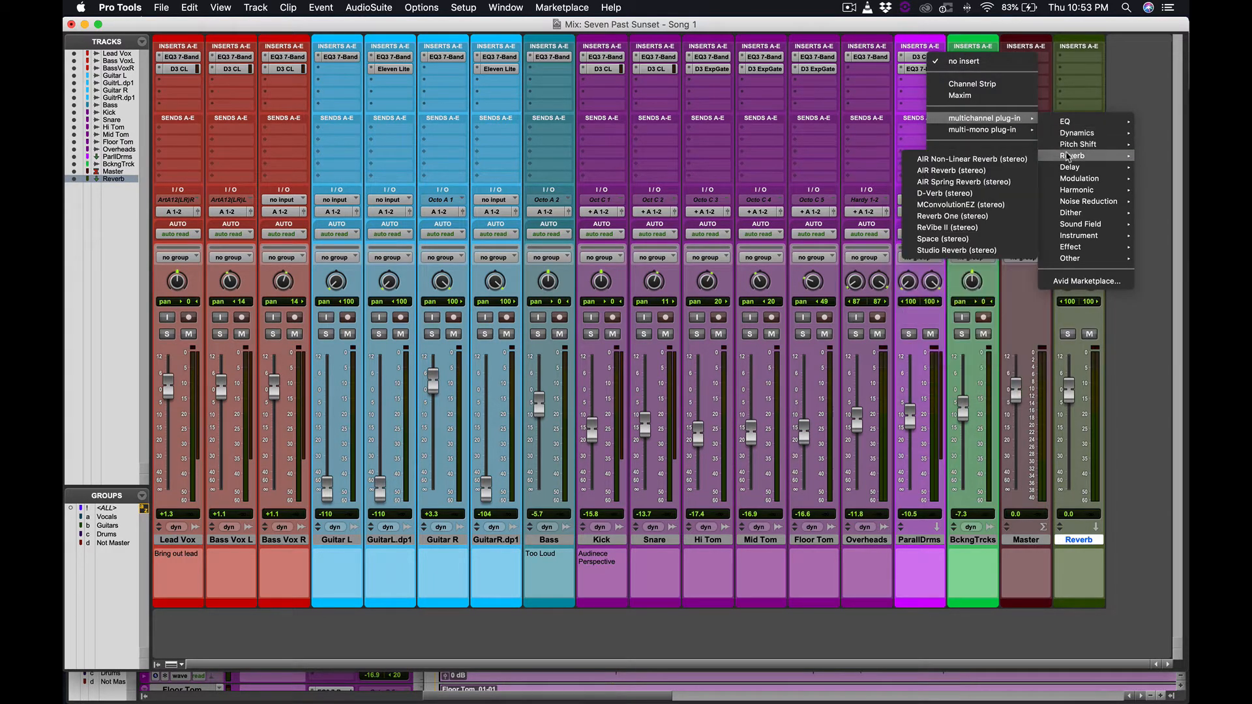
pyautogui.click(942, 193)
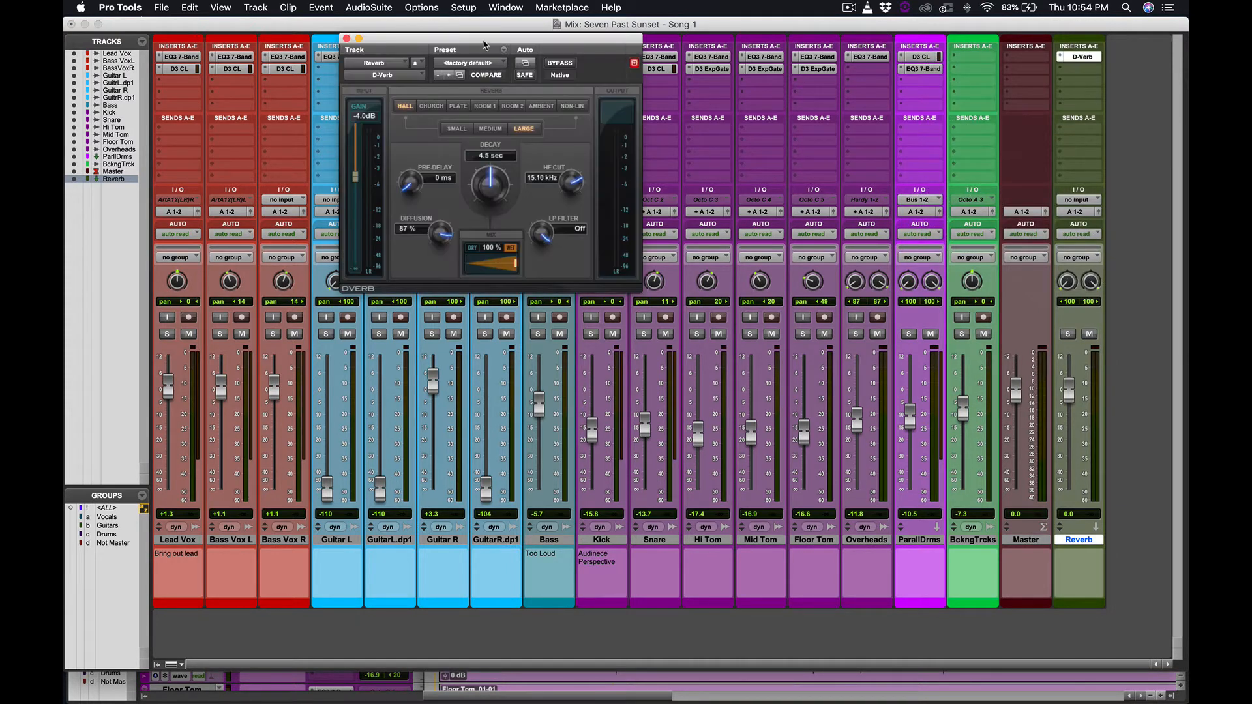
pyautogui.moveTo(483, 42); pyautogui.dragTo(733, 80)
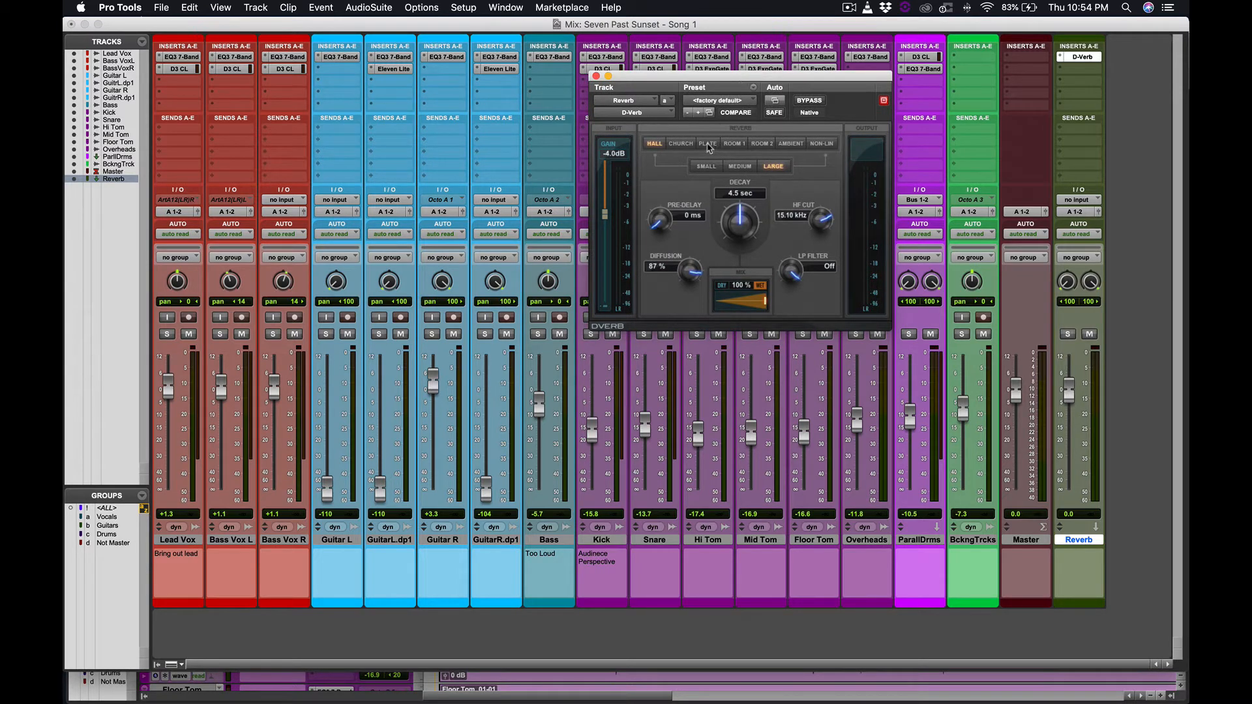
# Set D-Verb to the Plate algorithm with the Large size, keep the factory default preset, and close the plug-in window.
pyautogui.click(708, 145)
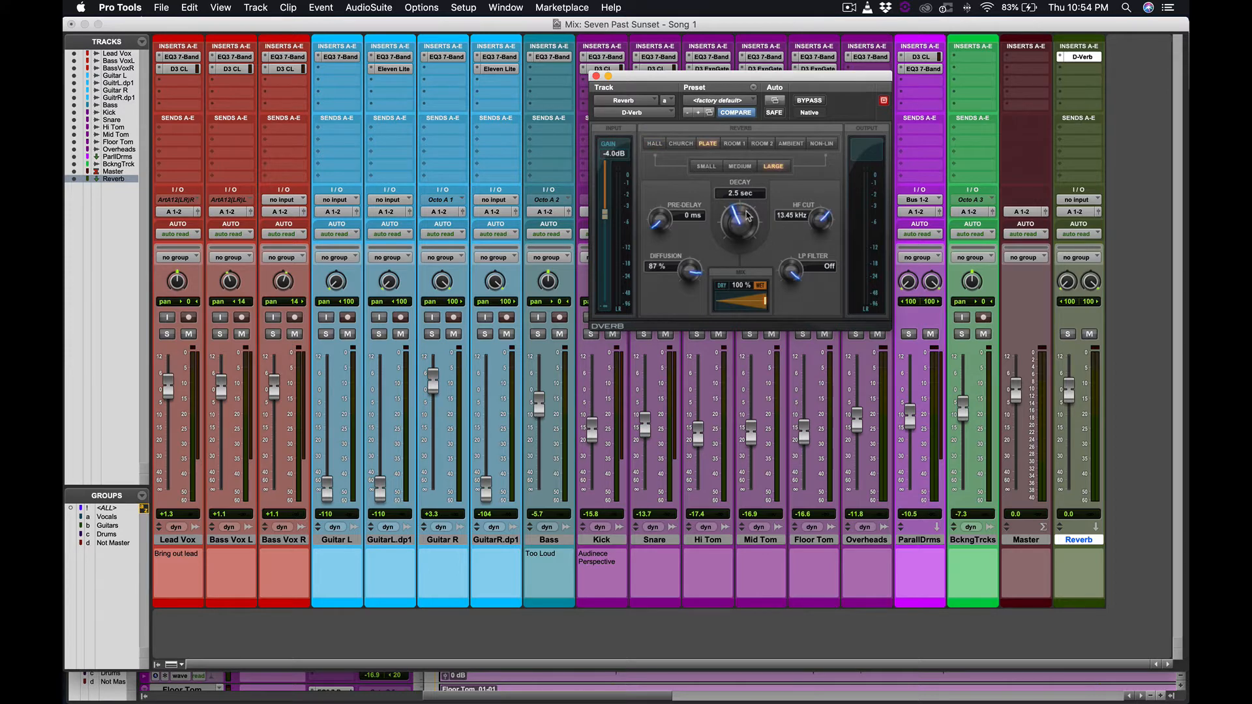
pyautogui.click(746, 167)
pyautogui.click(773, 168)
pyautogui.click(748, 167)
pyautogui.click(768, 167)
pyautogui.click(719, 101)
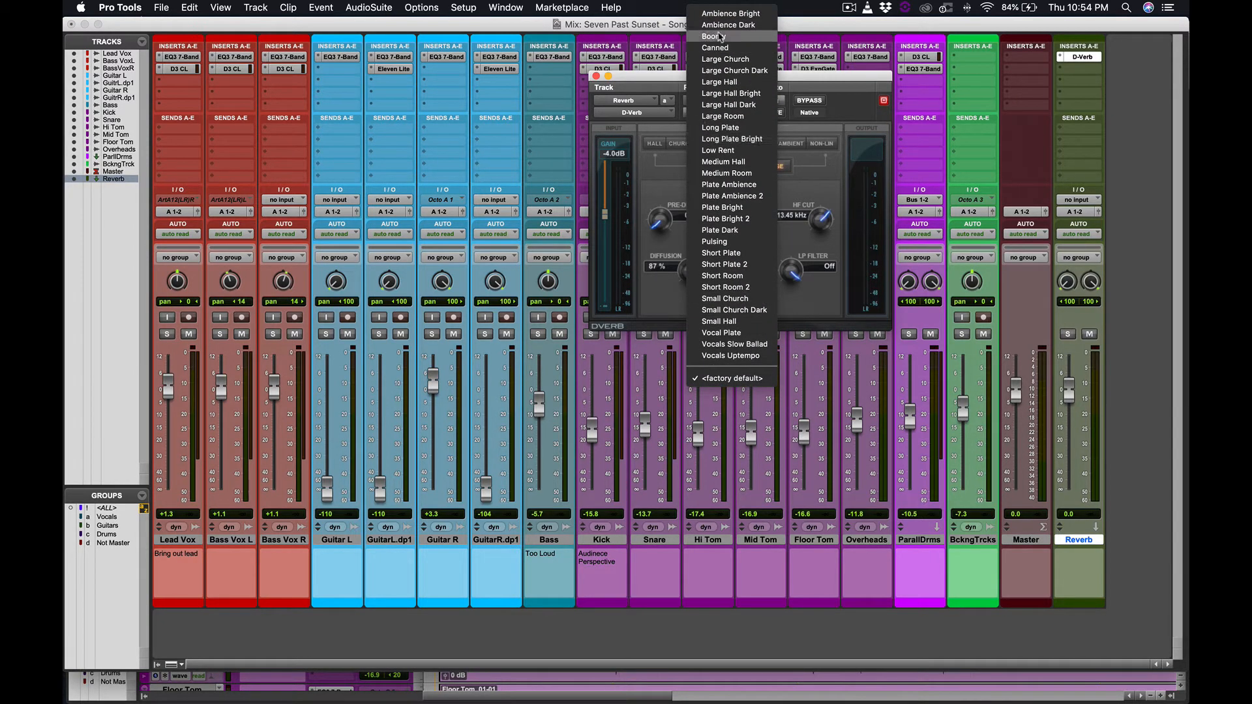
pyautogui.click(803, 78)
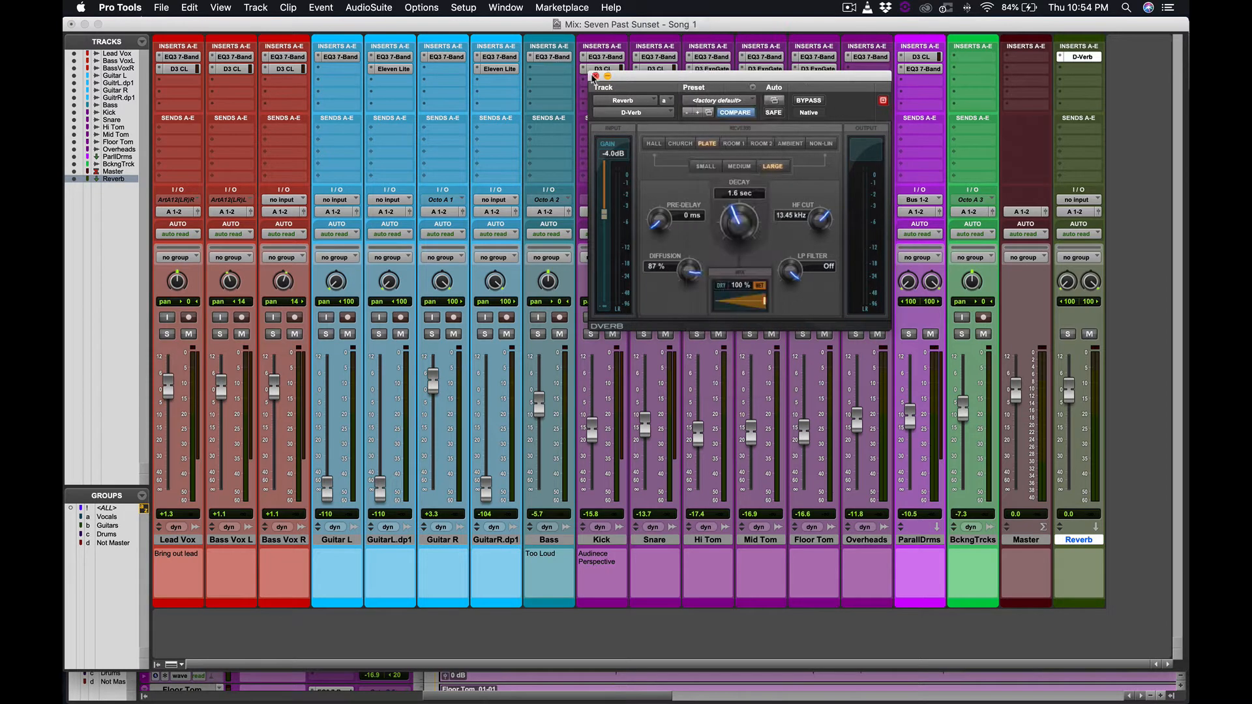
pyautogui.click(594, 76)
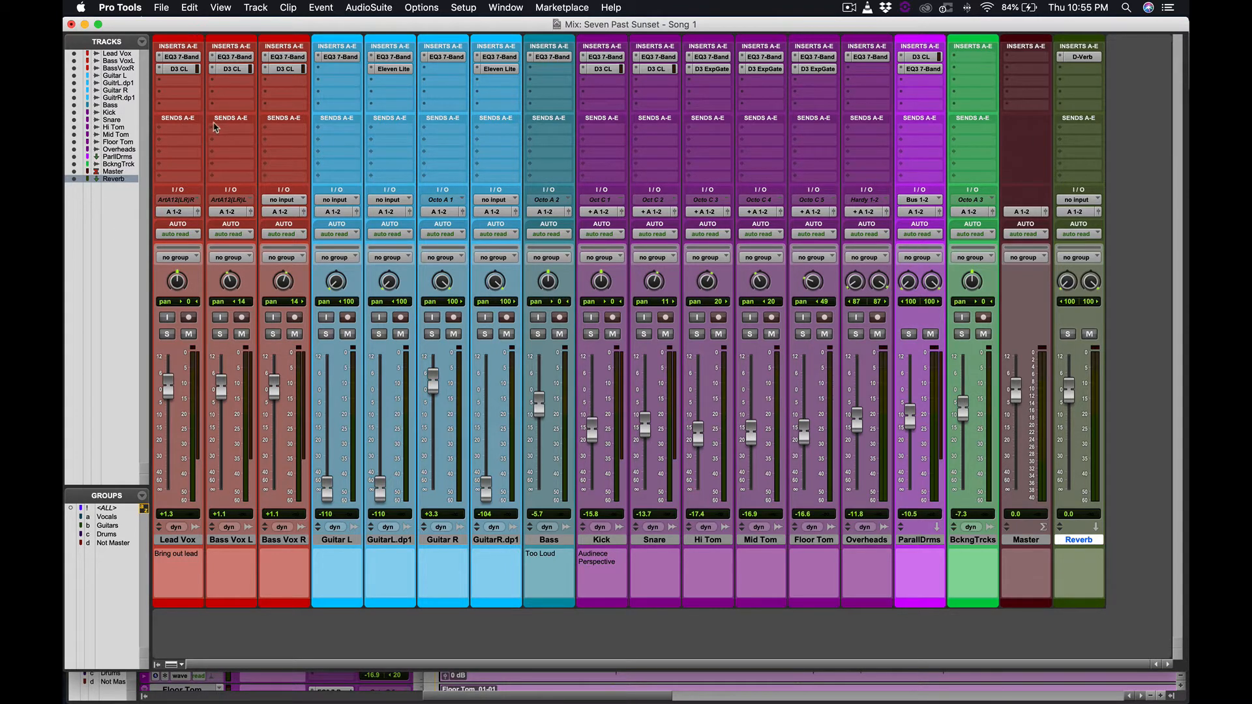
pyautogui.click(164, 130)
pyautogui.moveTo(202, 167)
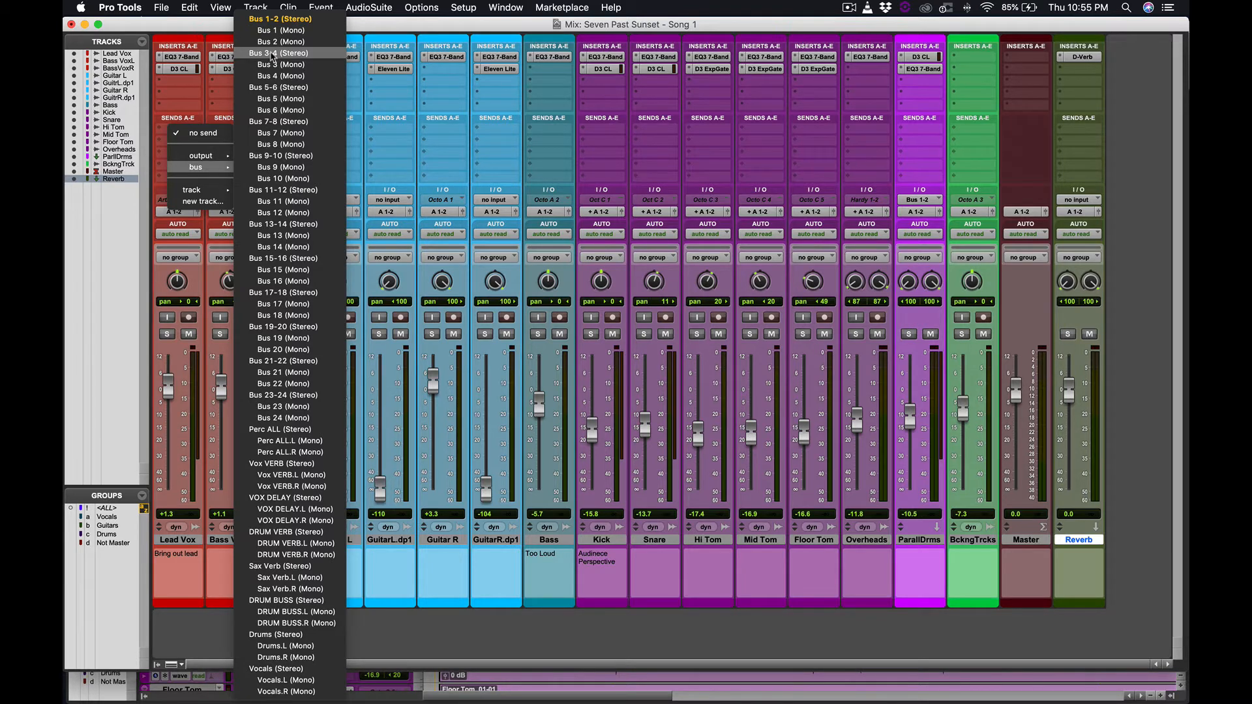
pyautogui.click(273, 56)
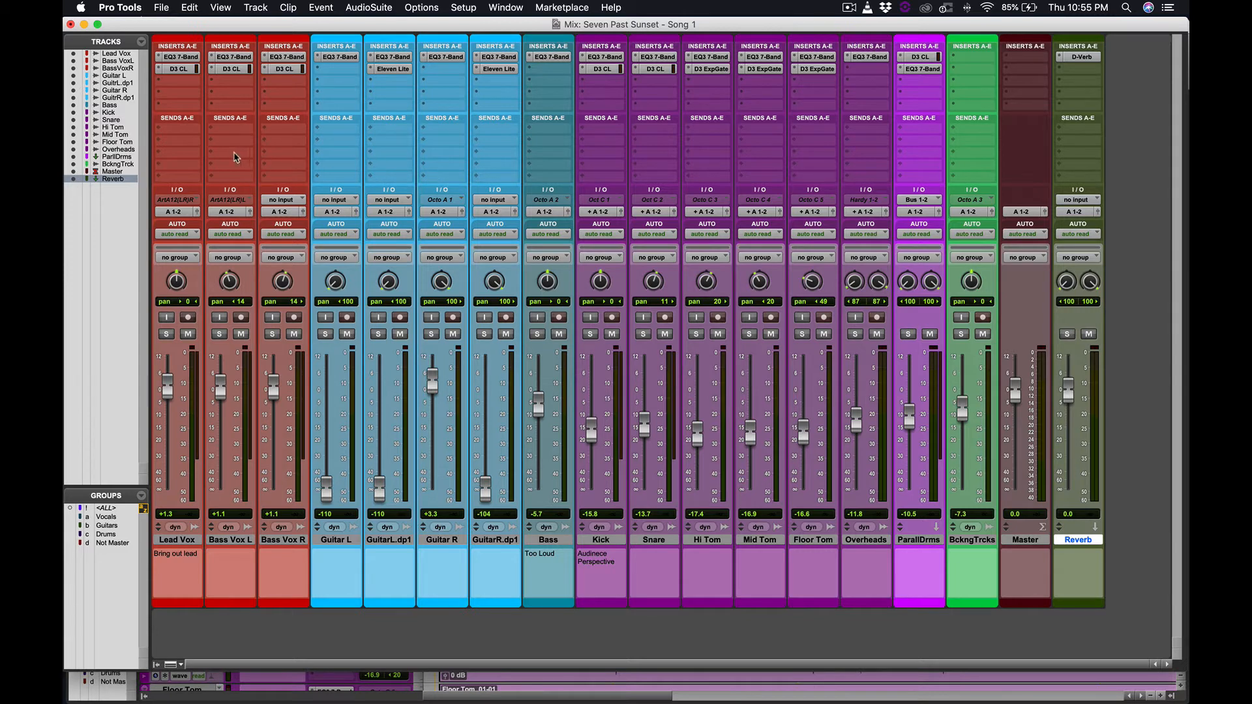
# Add a Bus 3-4 (Stereo) send in the first send slot of all tracks at once and close the Lead Vox send window.
pyautogui.click(165, 135)
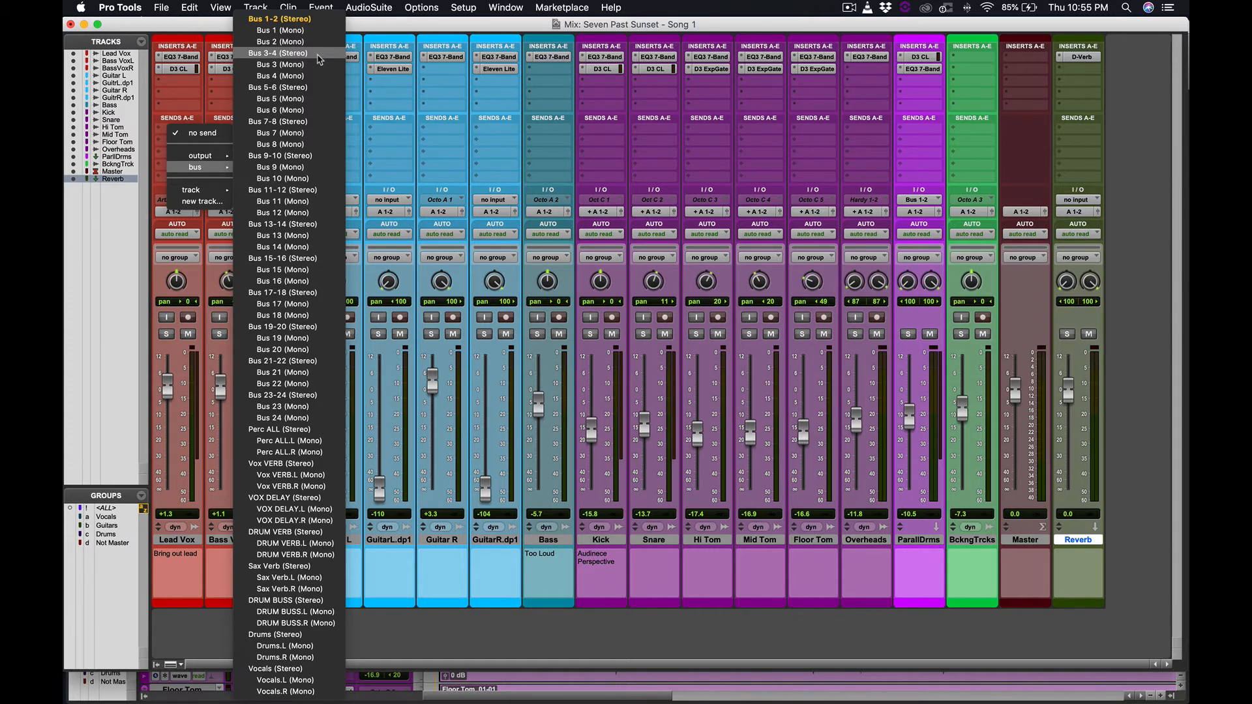
pyautogui.keyDown('alt'); pyautogui.click(318, 56); pyautogui.keyUp('alt')
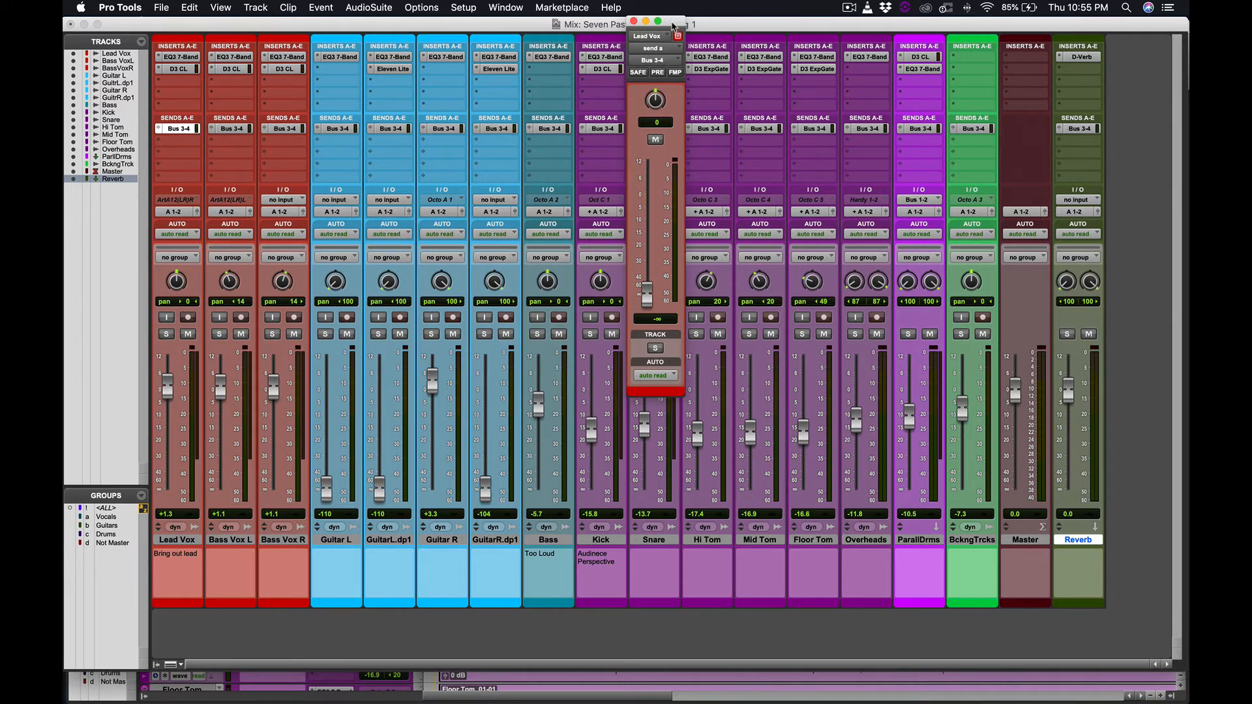
pyautogui.moveTo(673, 26); pyautogui.dragTo(1163, 34)
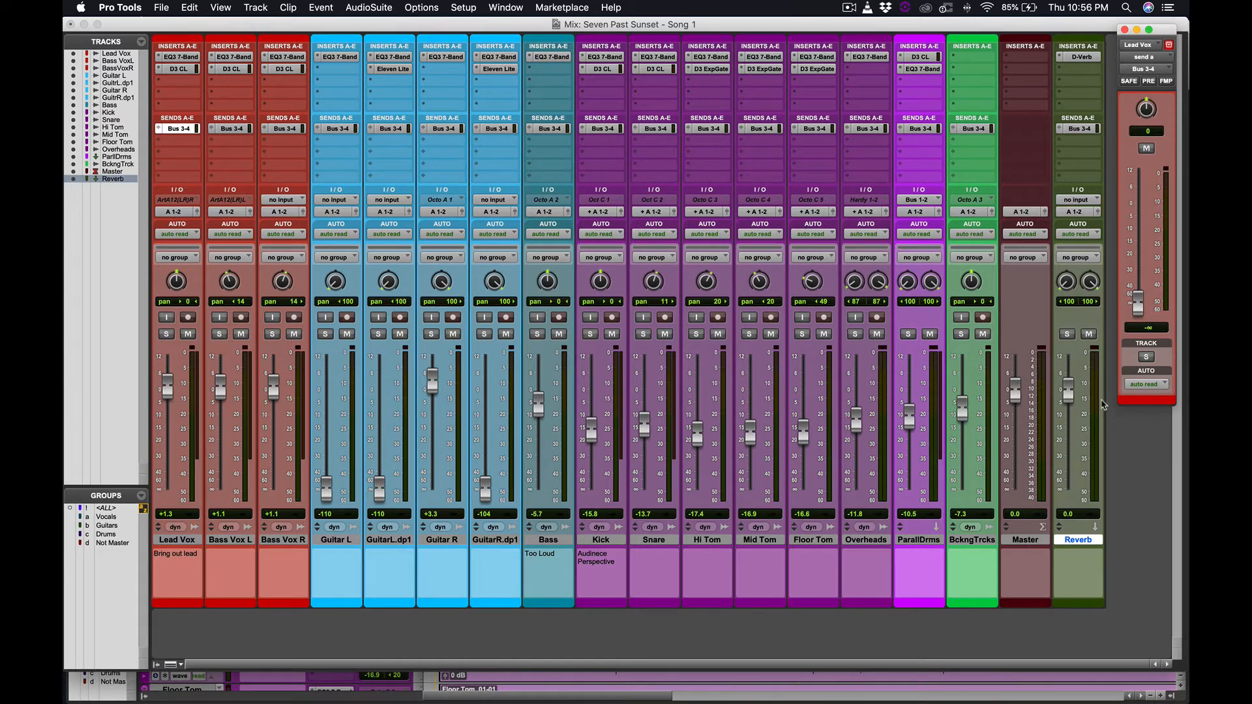
pyautogui.click(1125, 30)
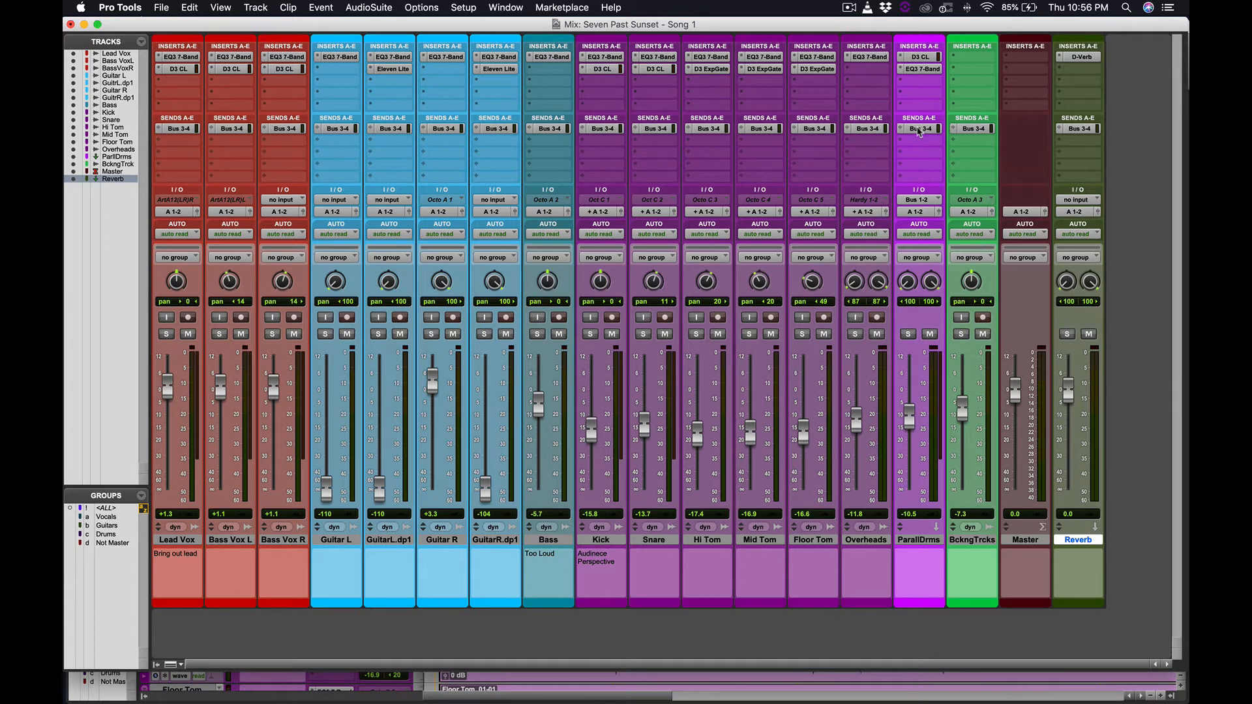
# Remove the Bus 3-4 sends from the Bass, BckngTrcks, Reverb and ParallDrms tracks.
pyautogui.click(530, 134)
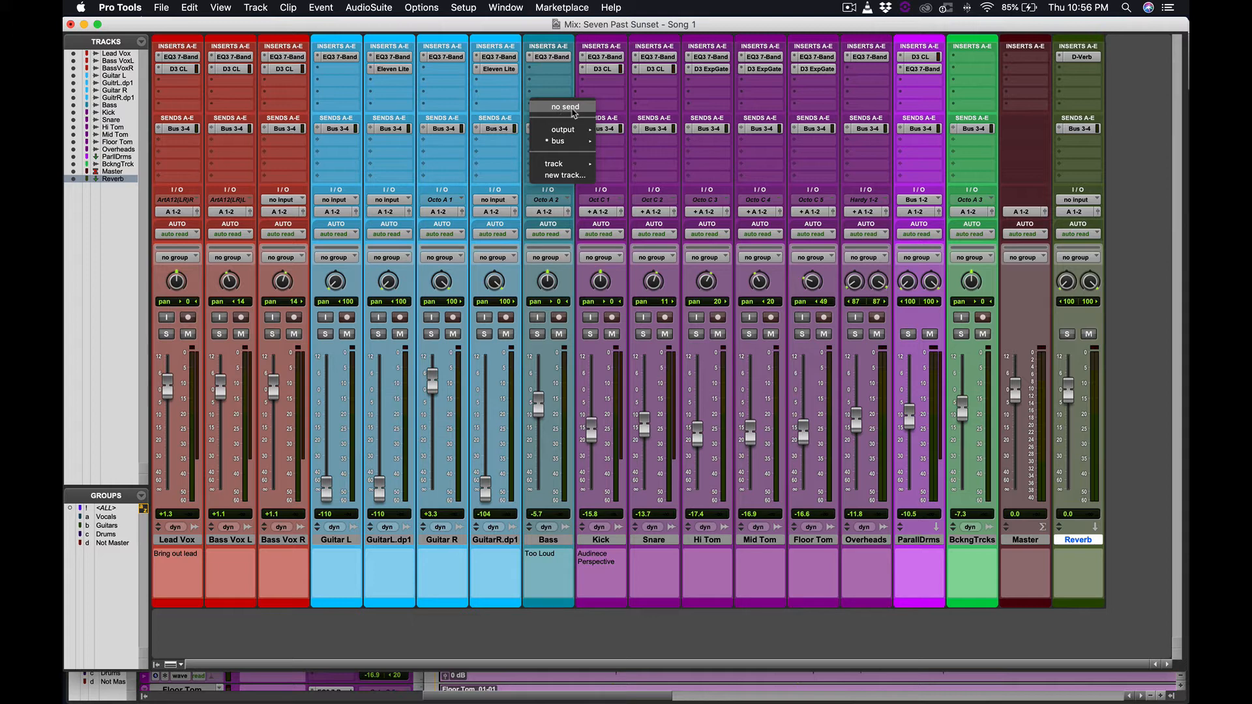
pyautogui.click(573, 110)
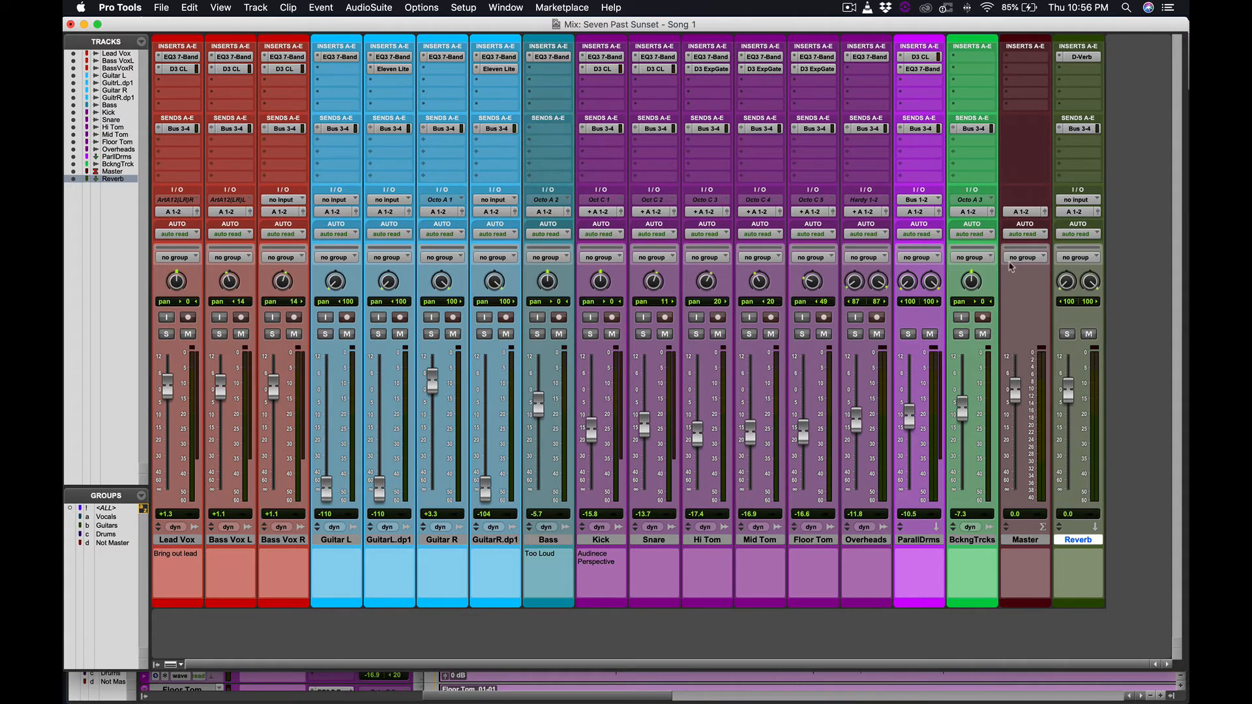
pyautogui.click(953, 129)
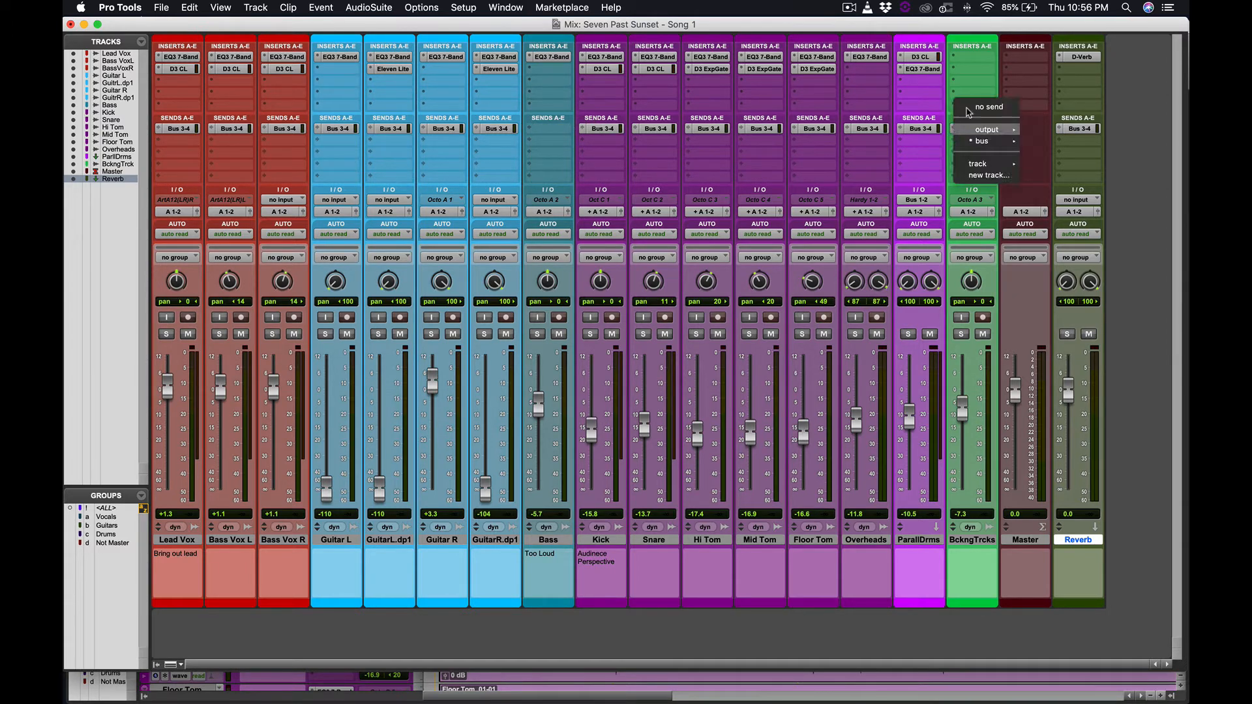
pyautogui.click(973, 110)
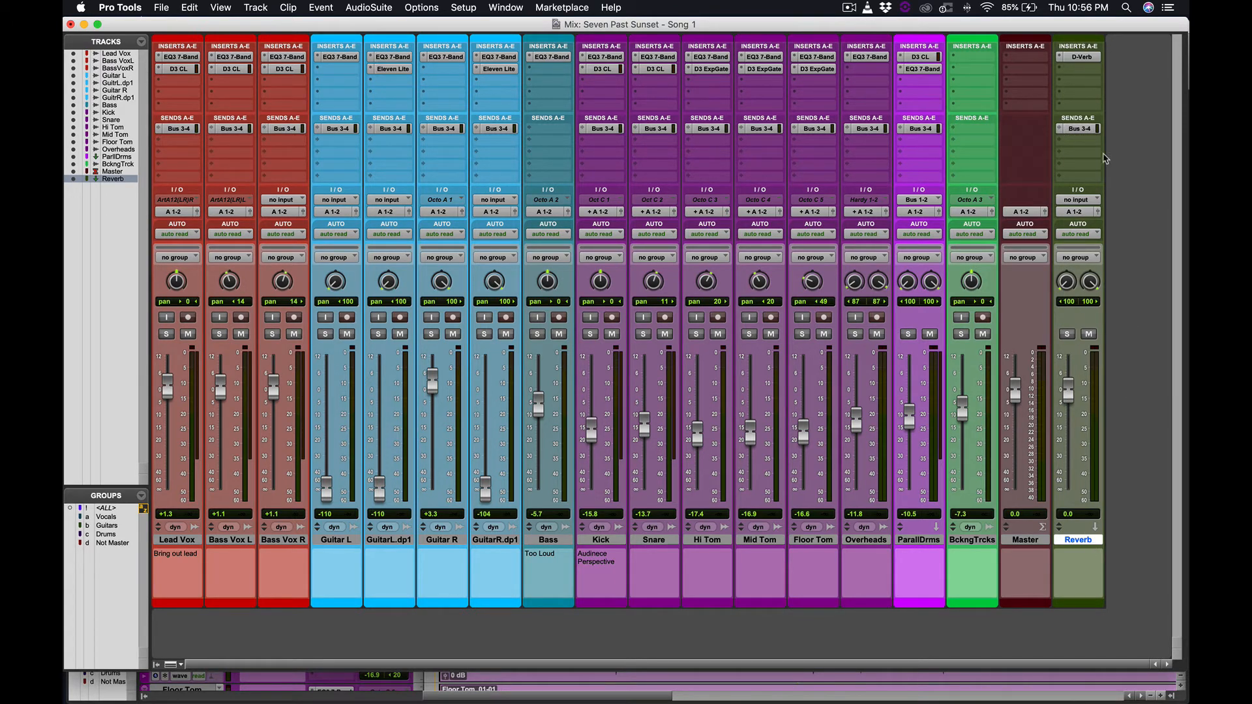
pyautogui.click(1062, 129)
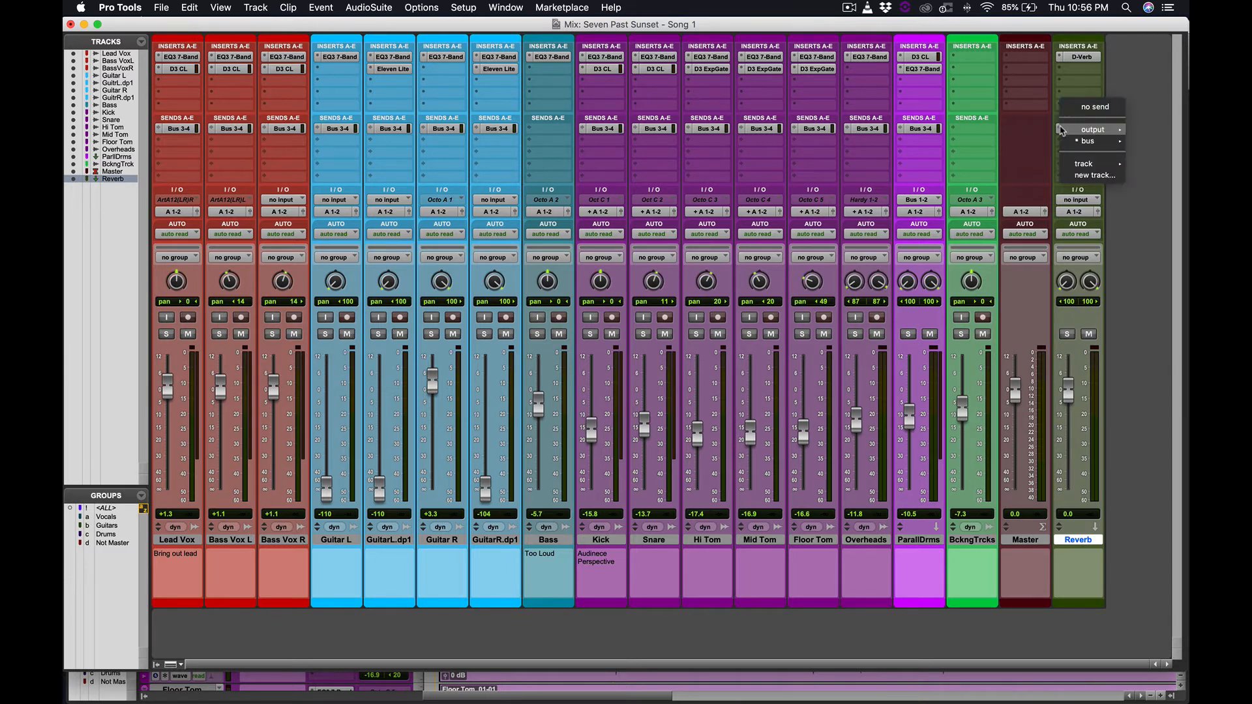
pyautogui.click(1079, 111)
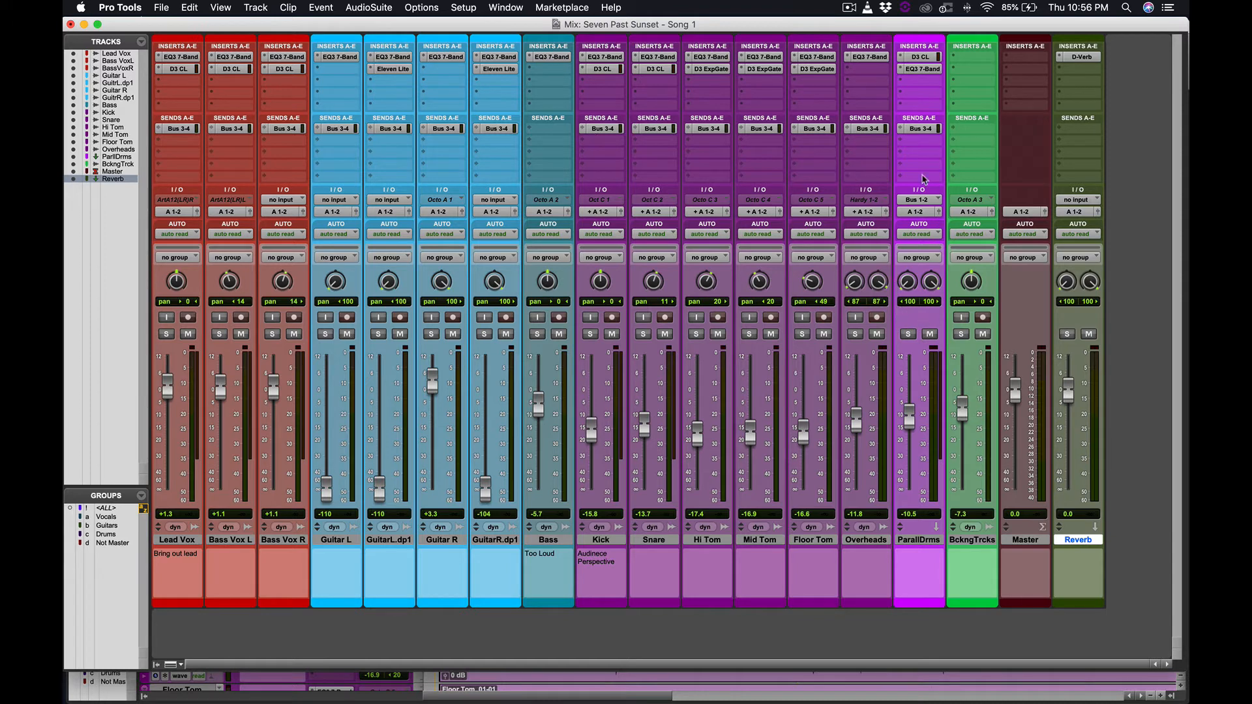
pyautogui.click(903, 130)
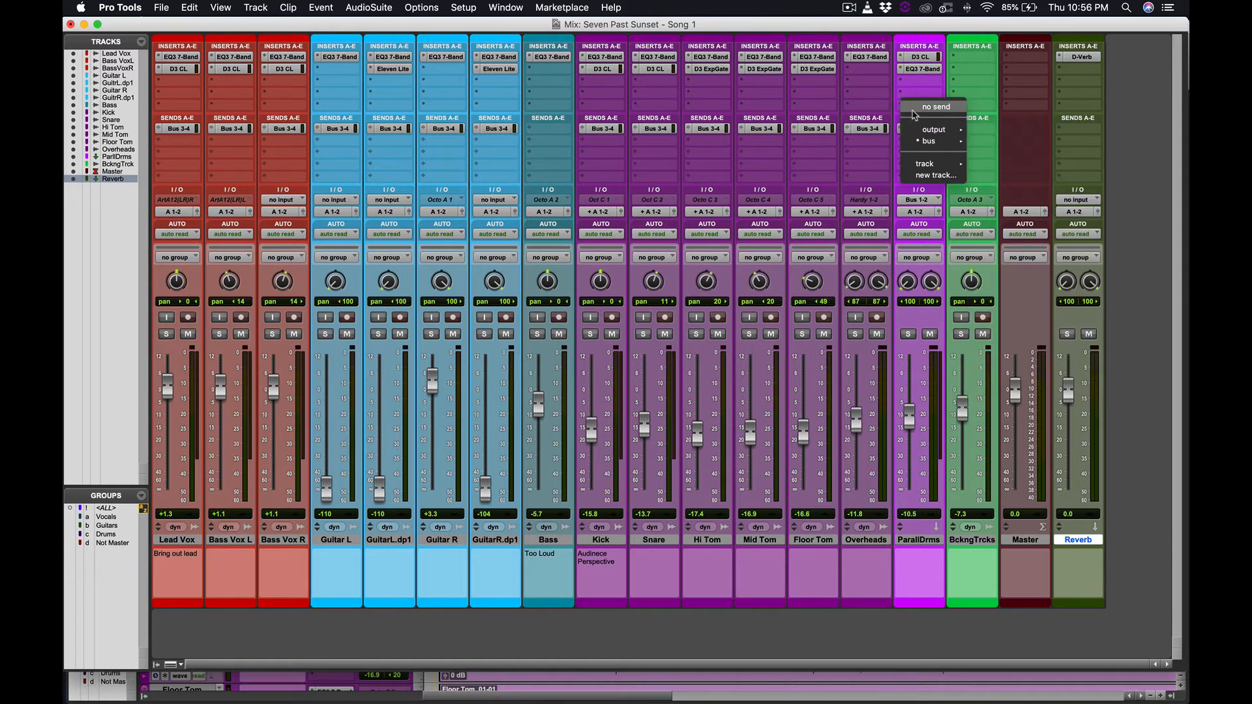
pyautogui.click(913, 115)
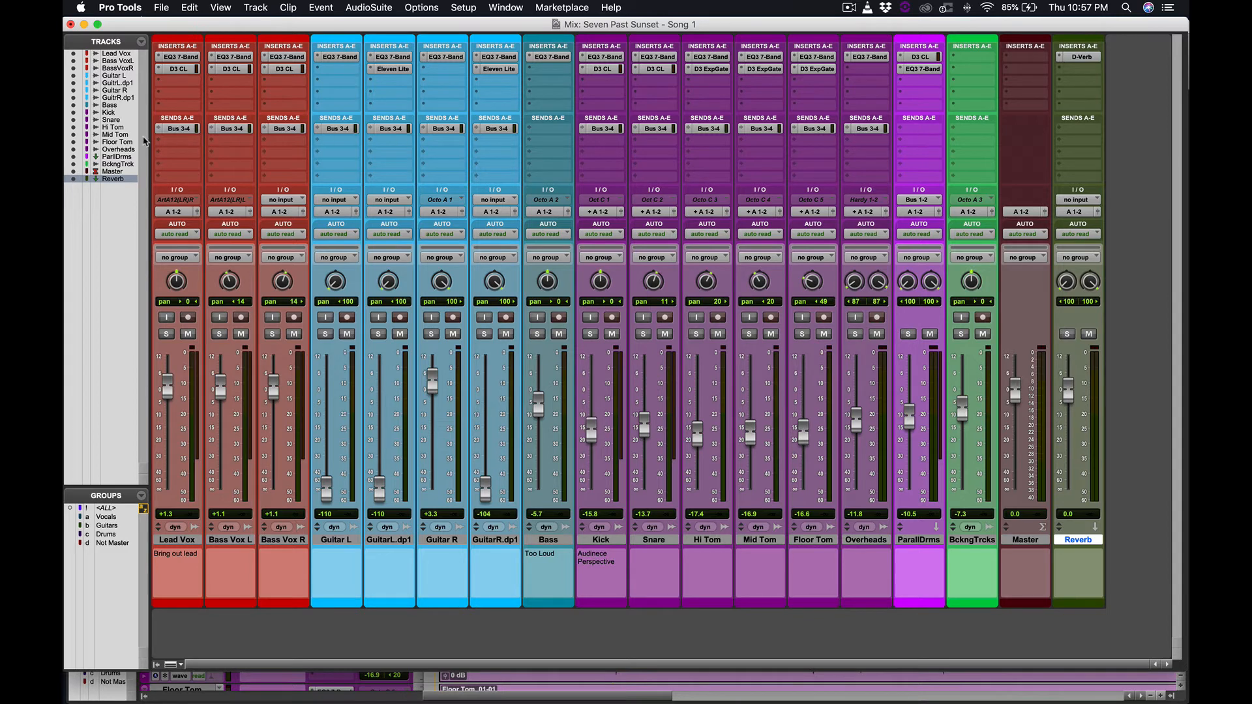
# Set the Reverb track's input to Bus 3-4 (Stereo).
pyautogui.click(1079, 201)
pyautogui.moveTo(1095, 238)
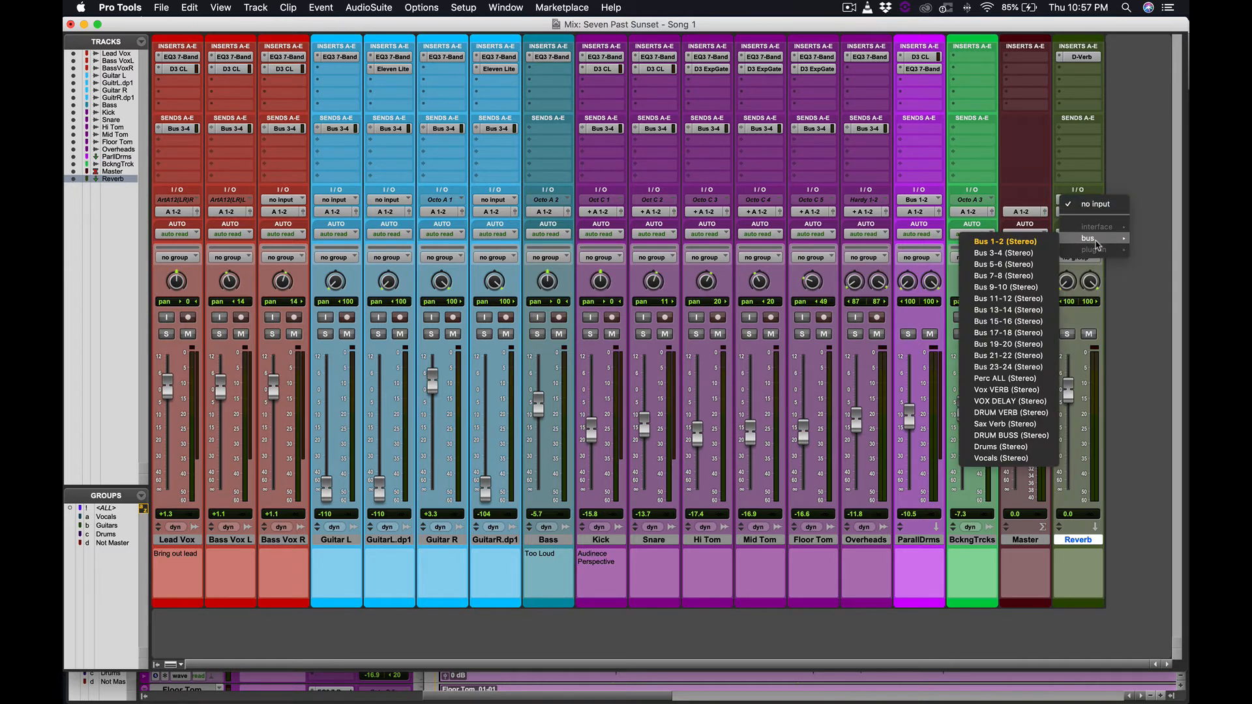
pyautogui.click(1016, 255)
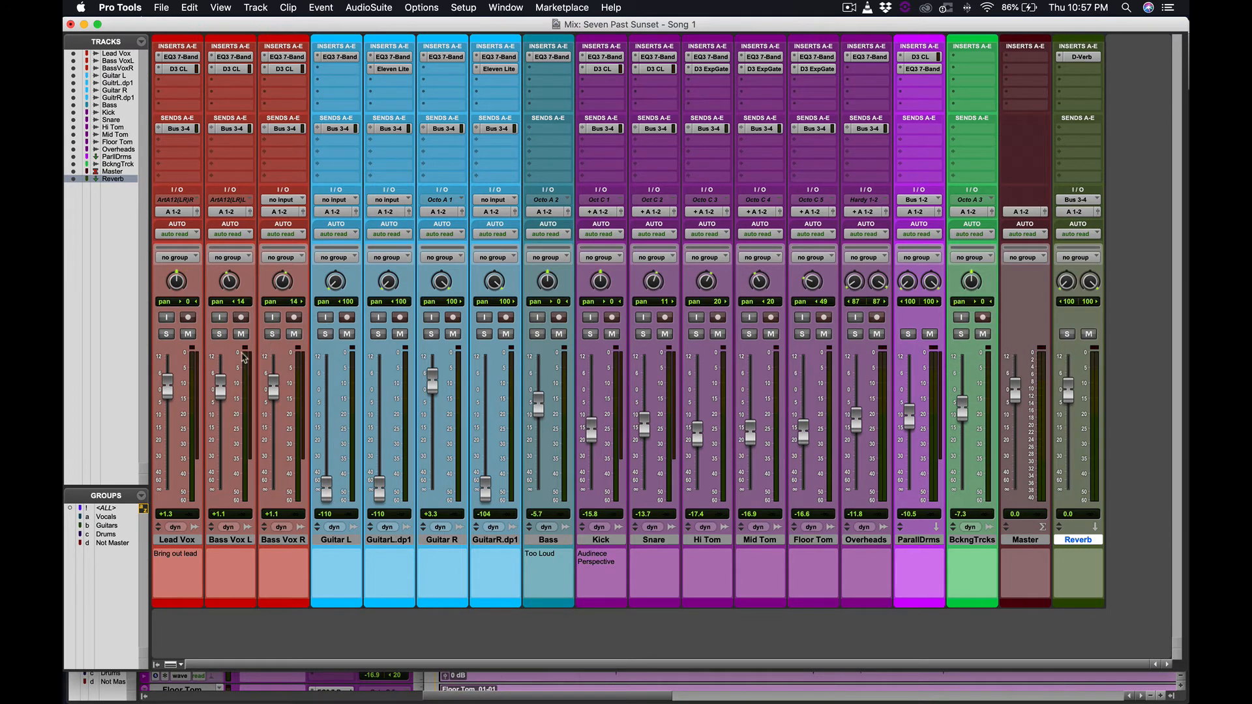
# Solo Lead Vox and select about 32 seconds of its Chorus 1 audio, from 0:51.425 to 1:23.533, and return to the mixer.
pyautogui.click(166, 334)
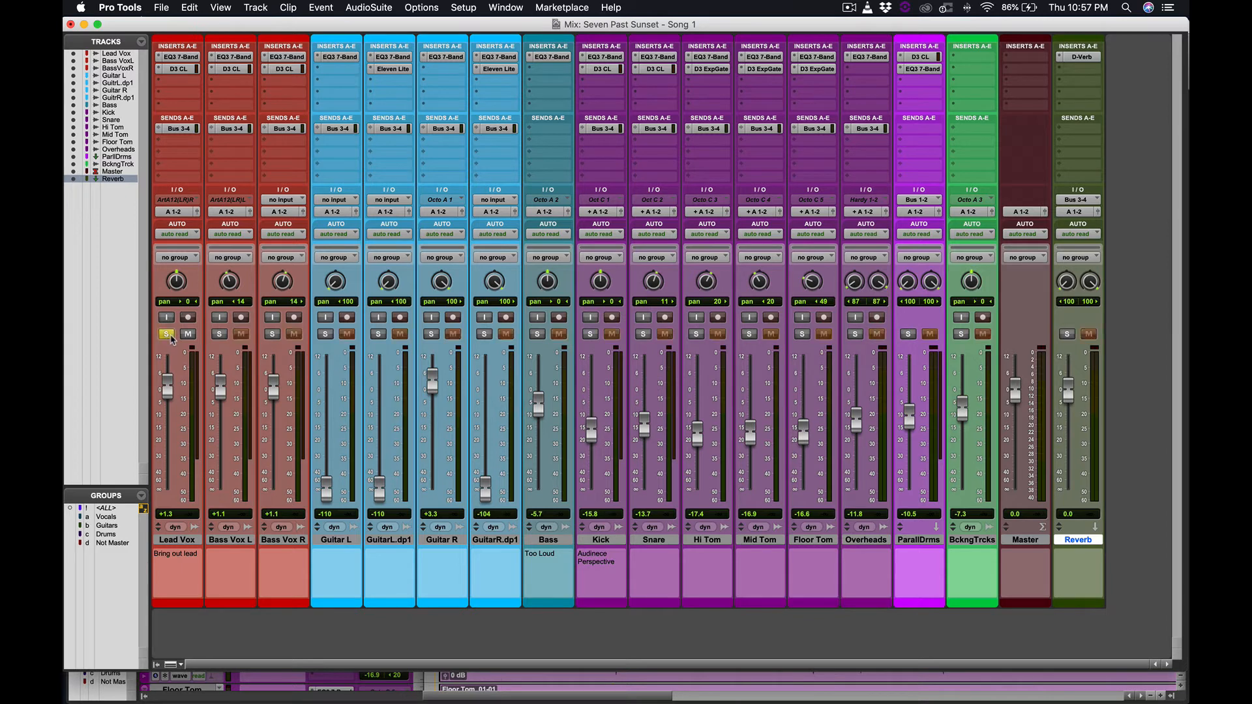
pyautogui.press('super+equal')
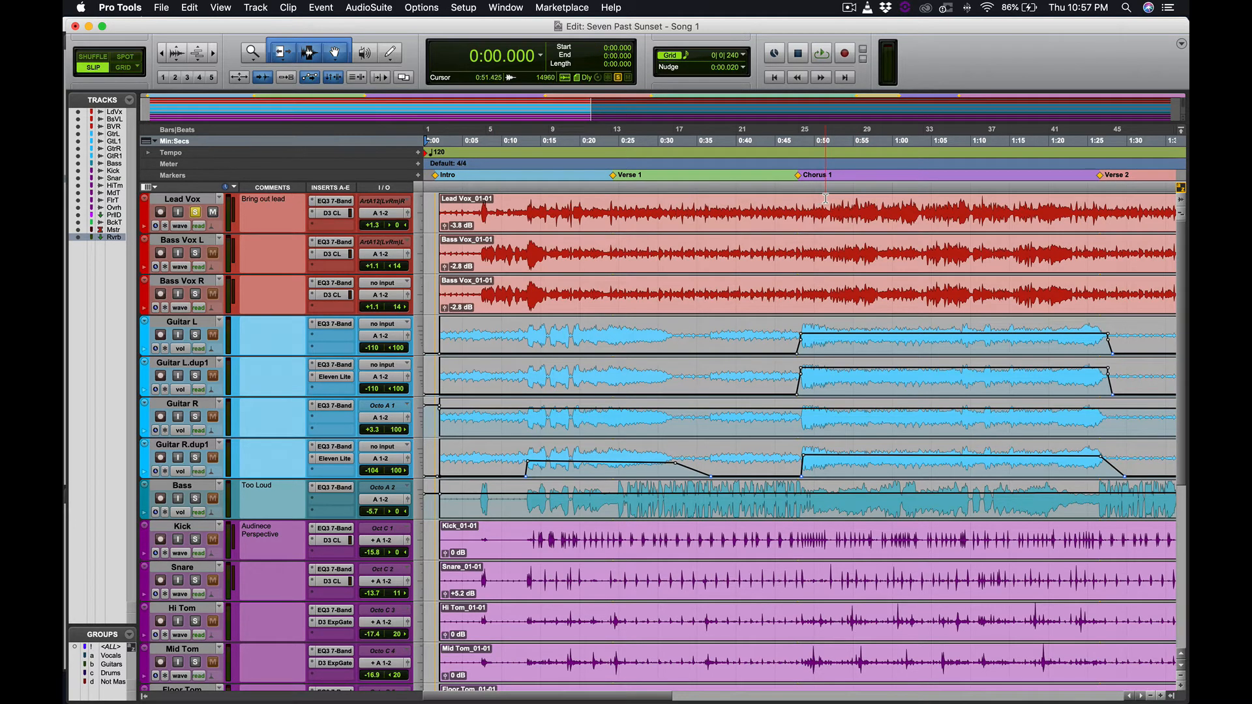
pyautogui.moveTo(825, 198); pyautogui.dragTo(1077, 196)
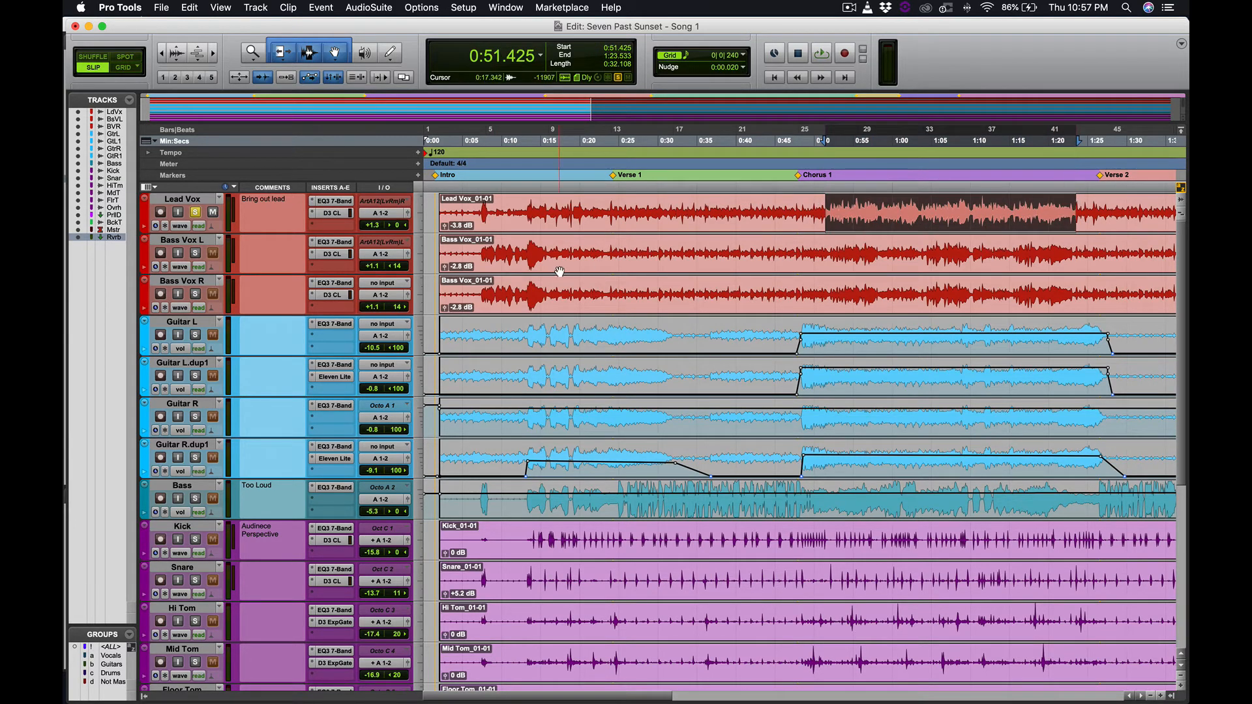
pyautogui.press('super+equal')
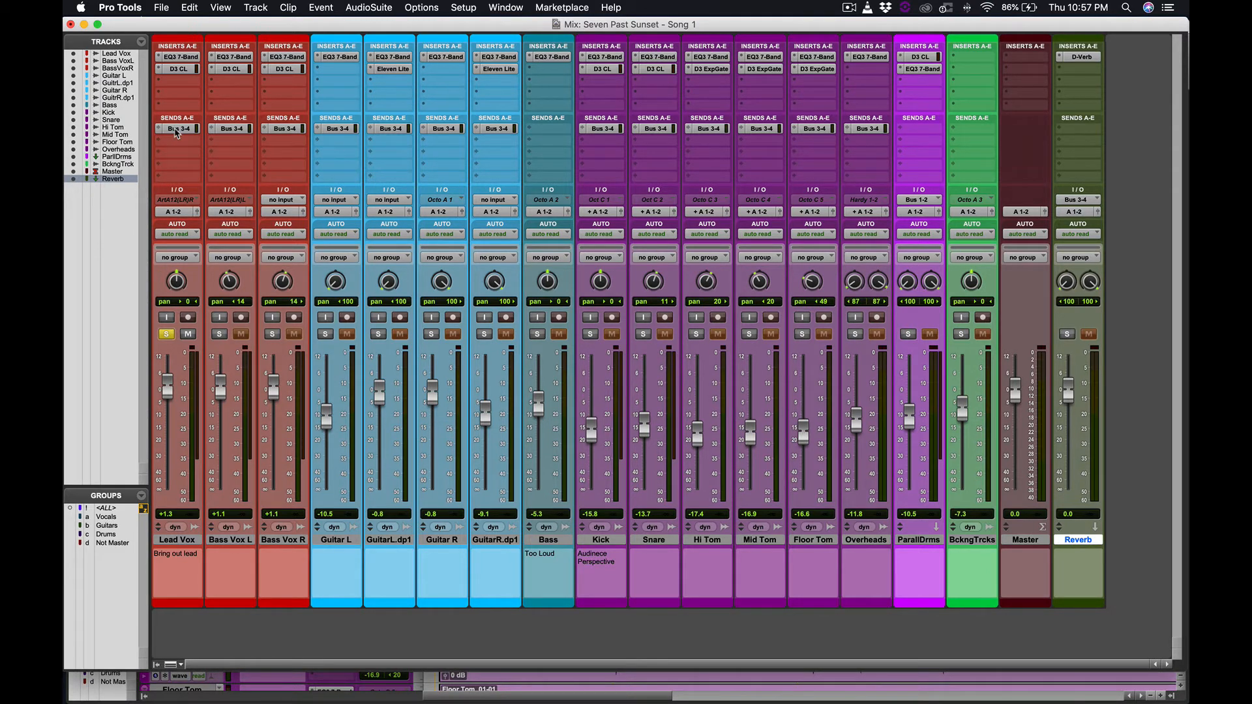
# Open the Lead Vox Bus 3-4 send window and solo the Reverb track.
pyautogui.click(178, 130)
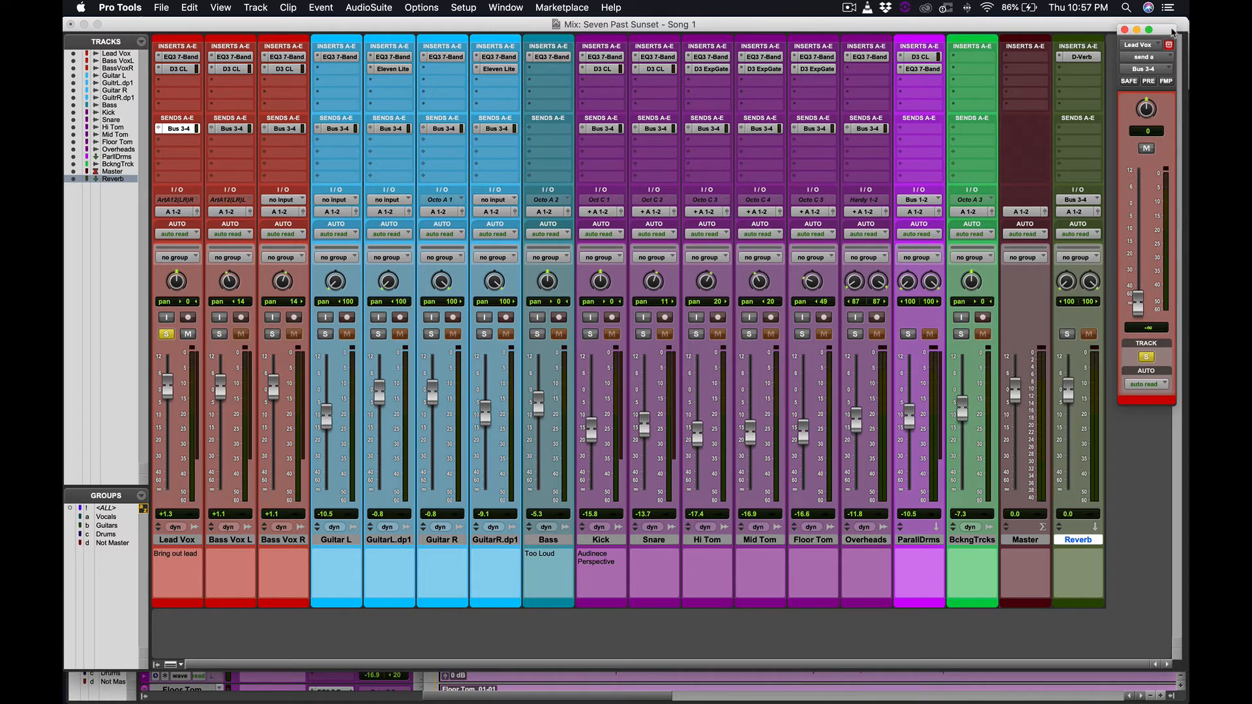
pyautogui.moveTo(1171, 32); pyautogui.dragTo(1164, 34)
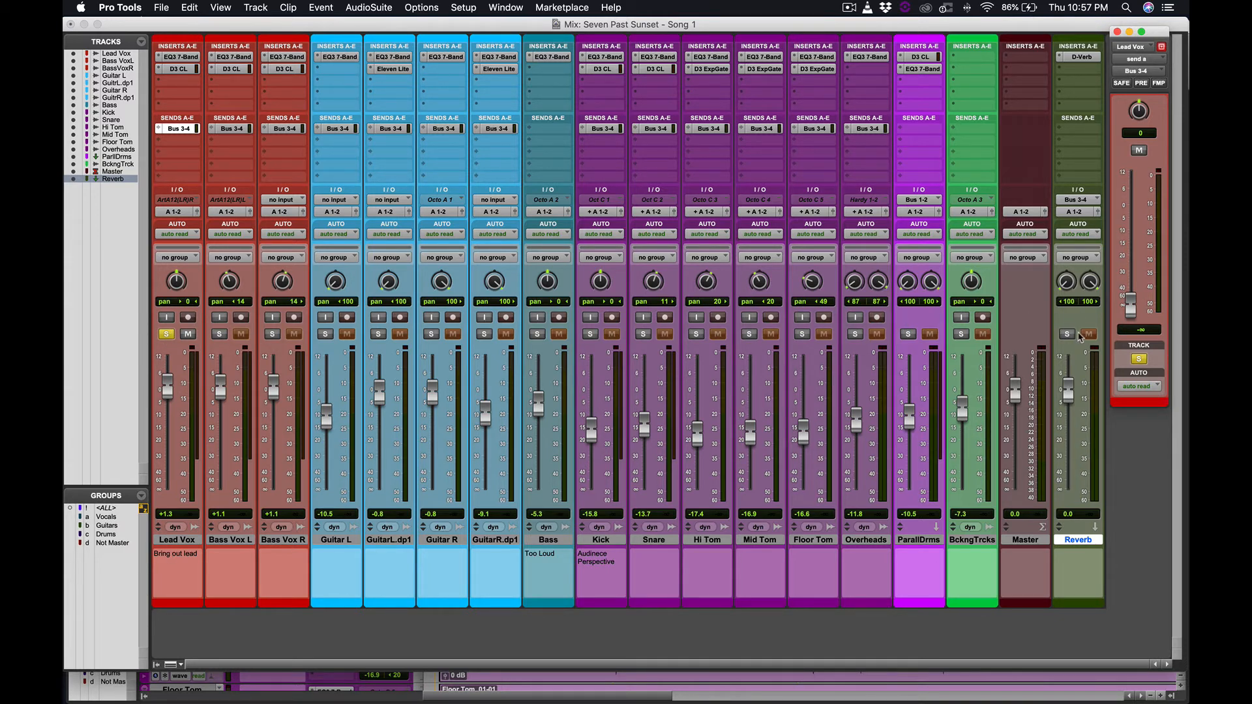
pyautogui.click(1069, 335)
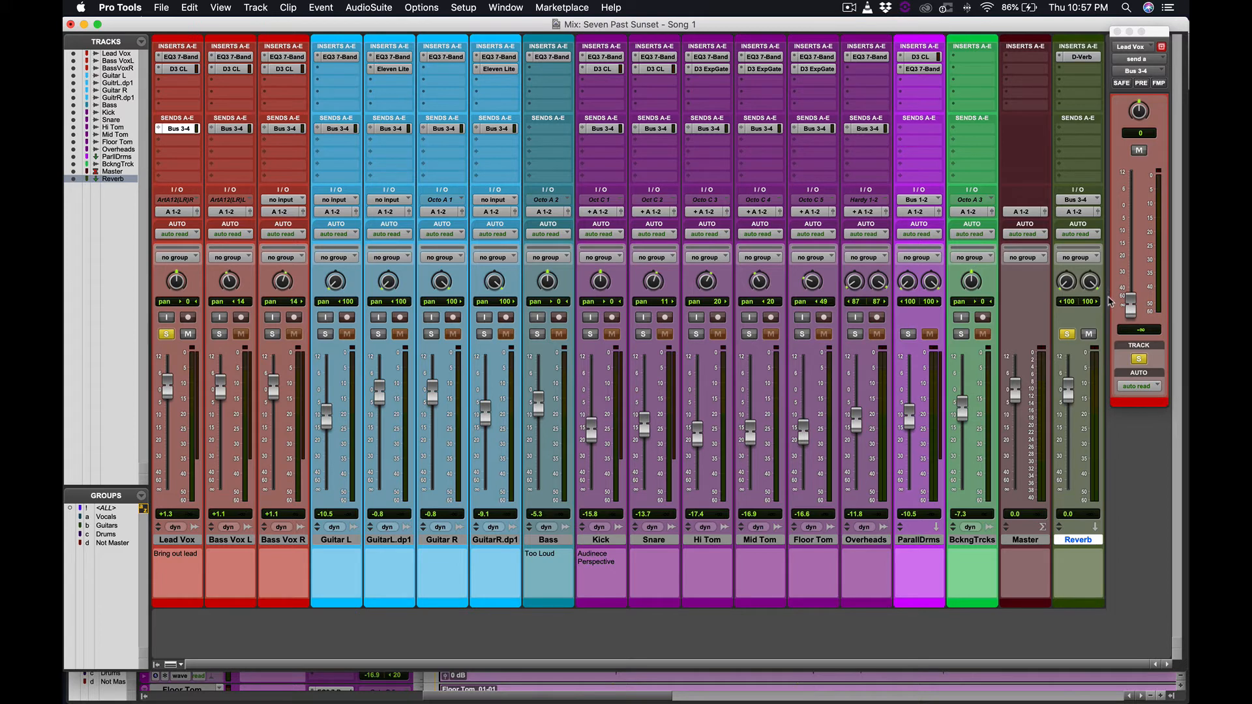
# Play the selection and try out the Lead Vox send by raising it to about +1.6 dB and pulling it back to -∞.
pyautogui.press('space')
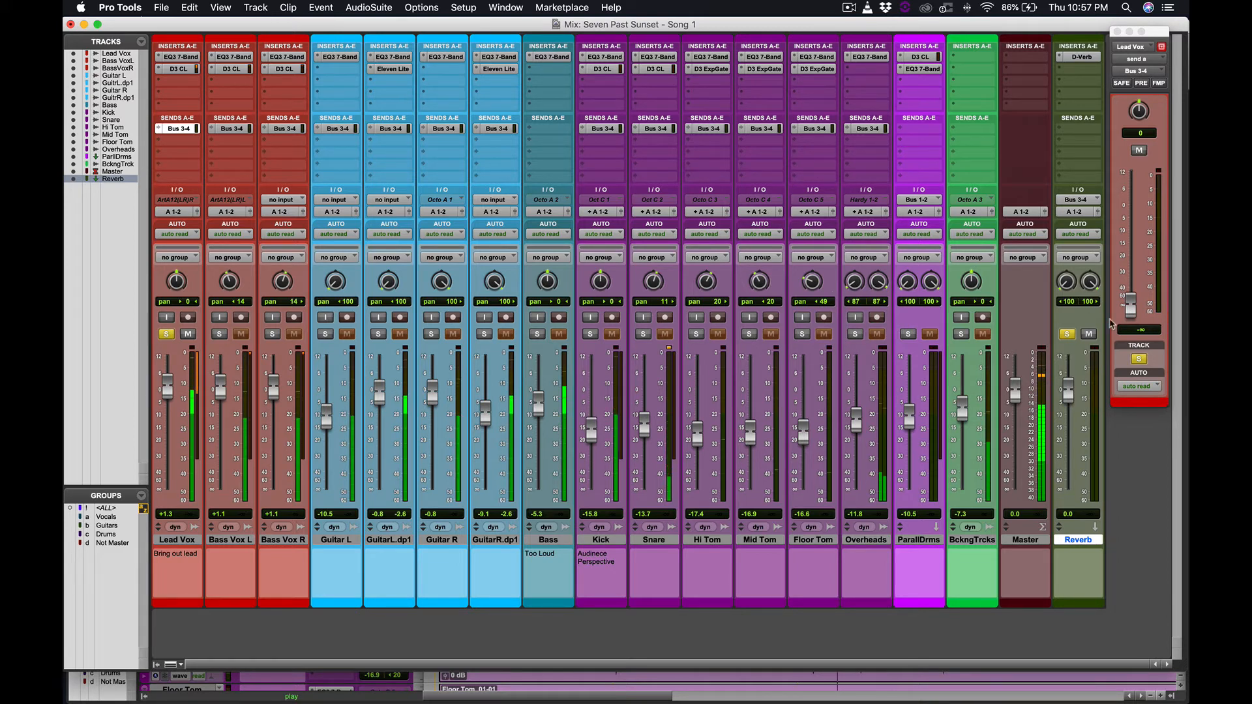
pyautogui.moveTo(1130, 302); pyautogui.dragTo(1123, 209)
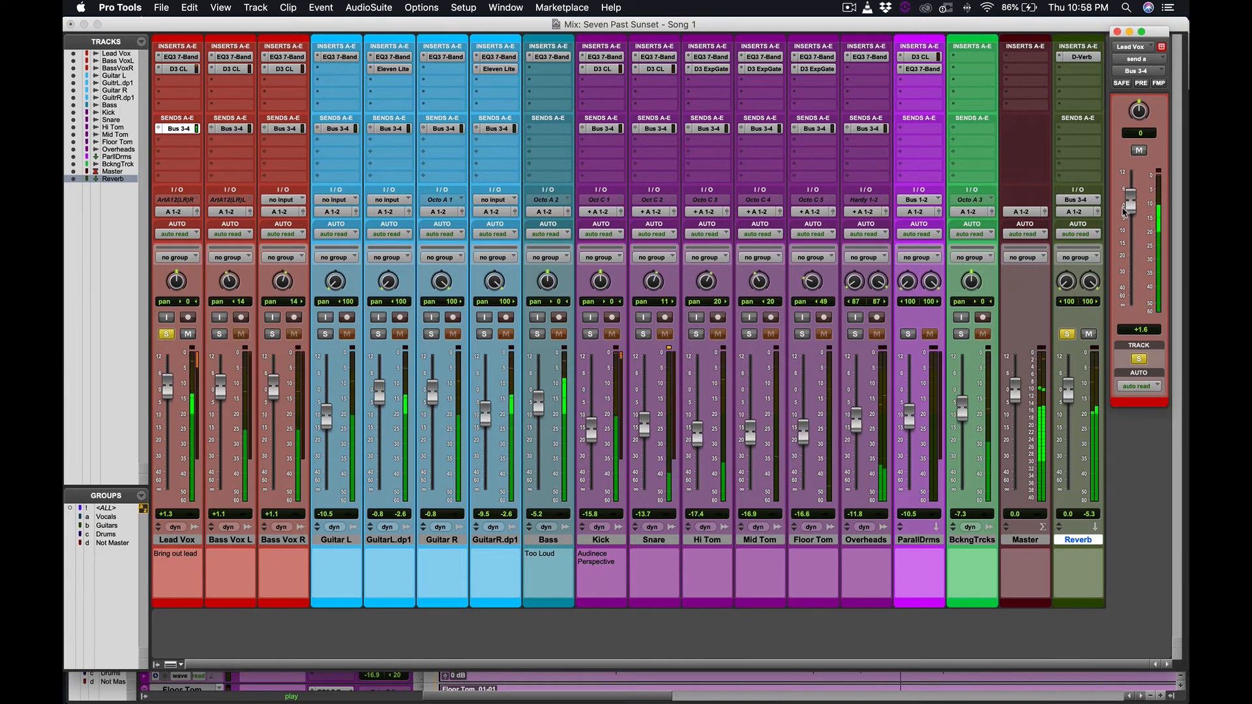
pyautogui.moveTo(1124, 210); pyautogui.dragTo(1134, 369)
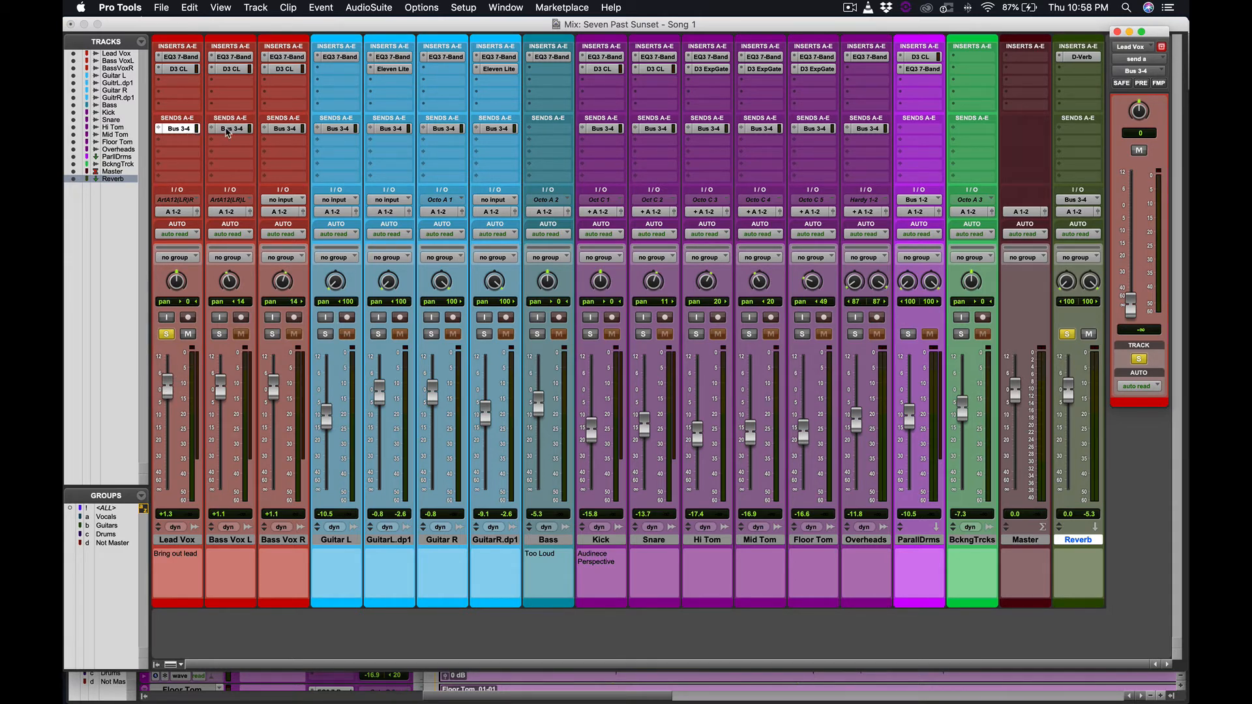
# View the Bus 3-4 send controls of Bass Vox L and Bass Vox R in turn, and close the send window.
pyautogui.click(228, 129)
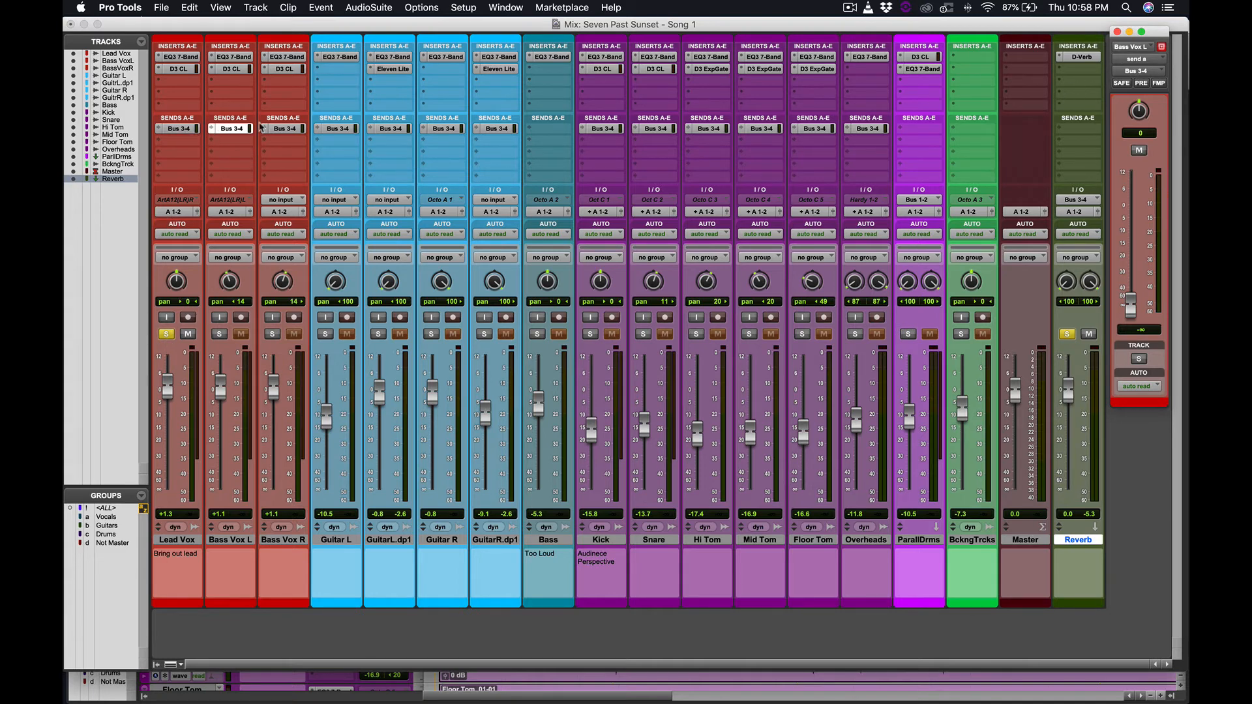
pyautogui.click(286, 129)
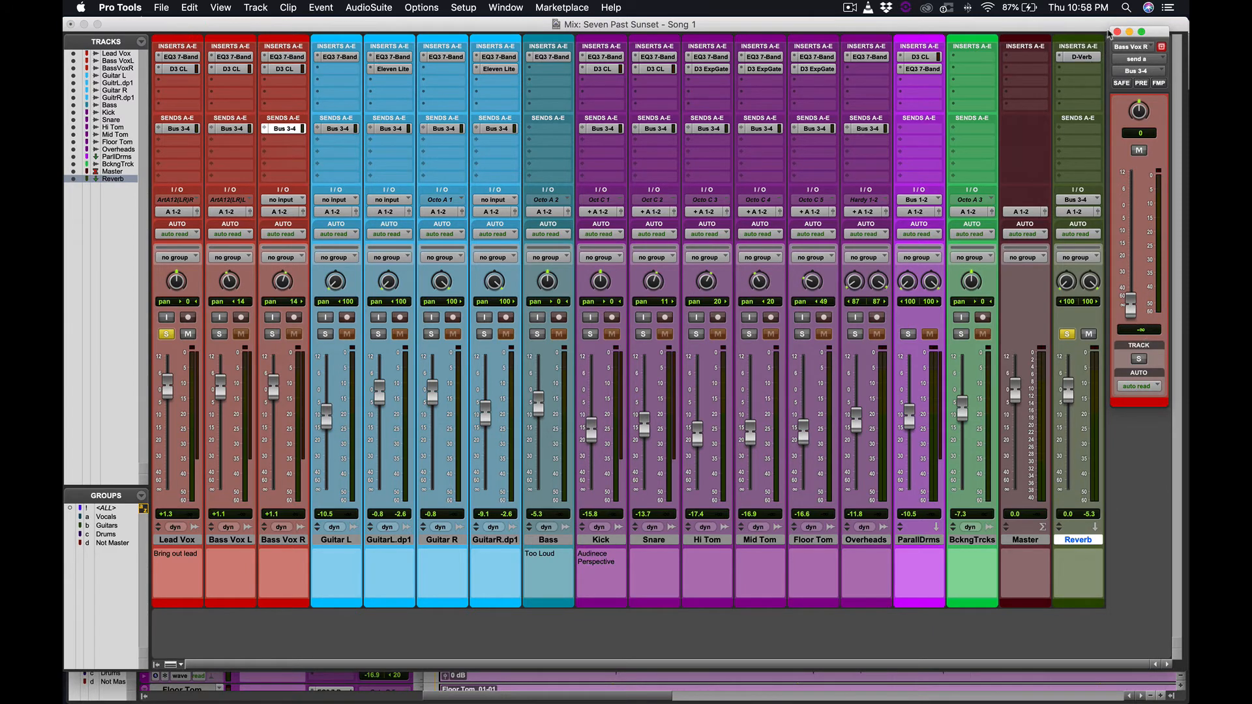
pyautogui.click(1117, 32)
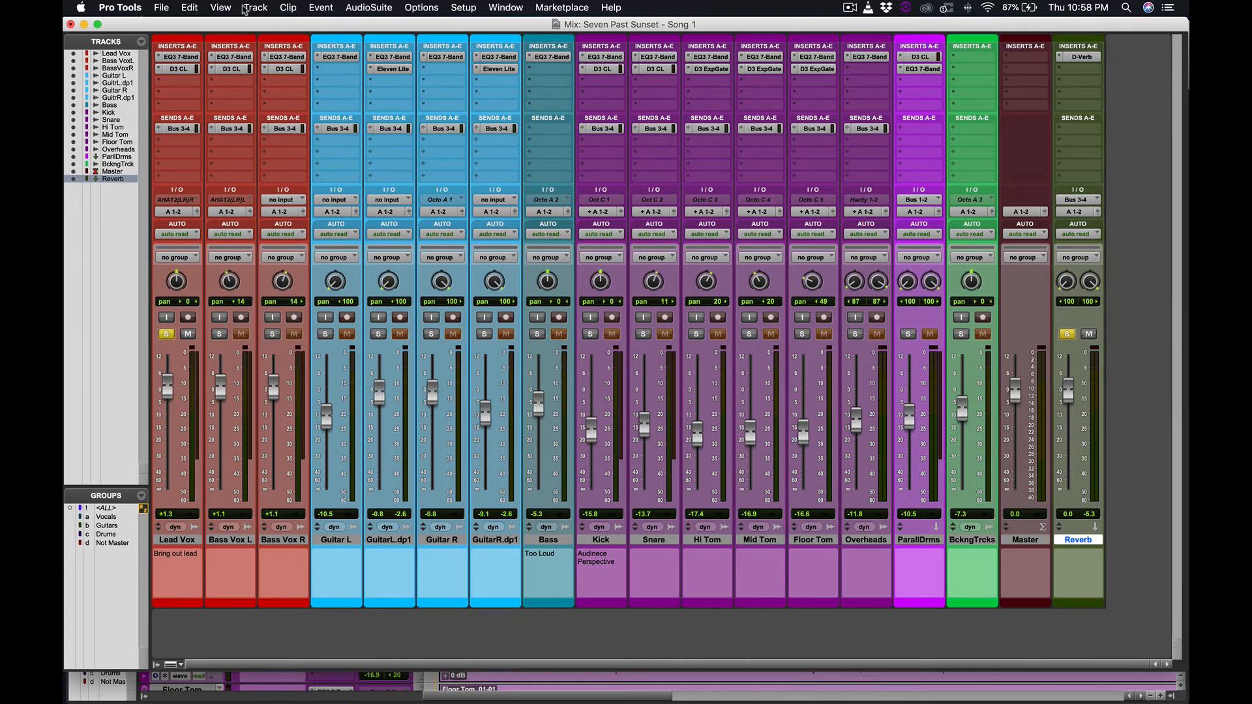
# Expand Send A in the mixer so each track shows its own mini send fader.
pyautogui.click(251, 8)
pyautogui.moveTo(230, 9)
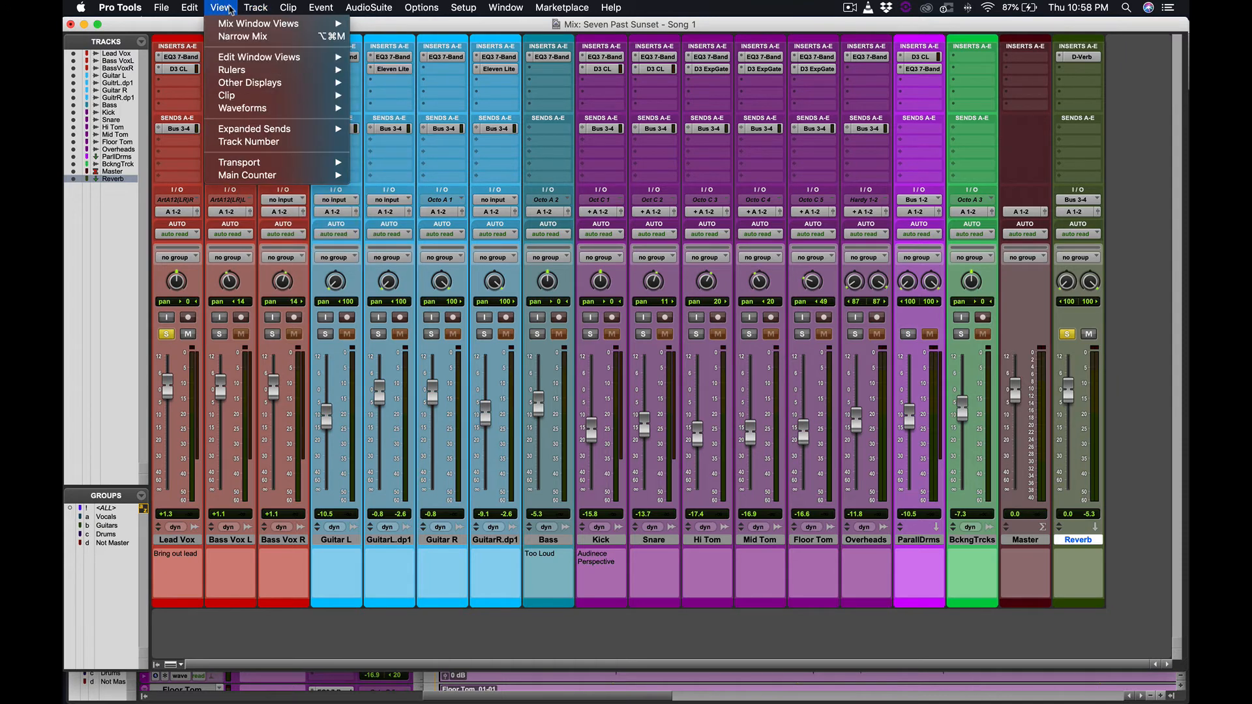
pyautogui.moveTo(240, 130)
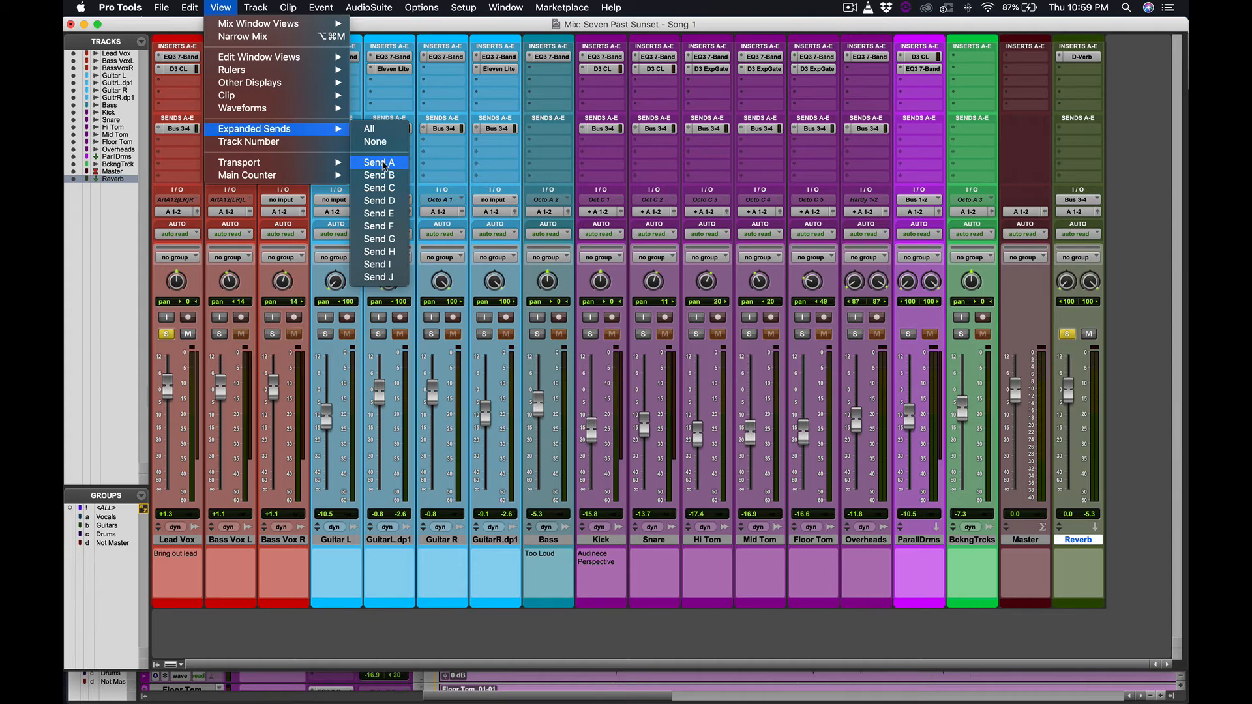
pyautogui.click(382, 163)
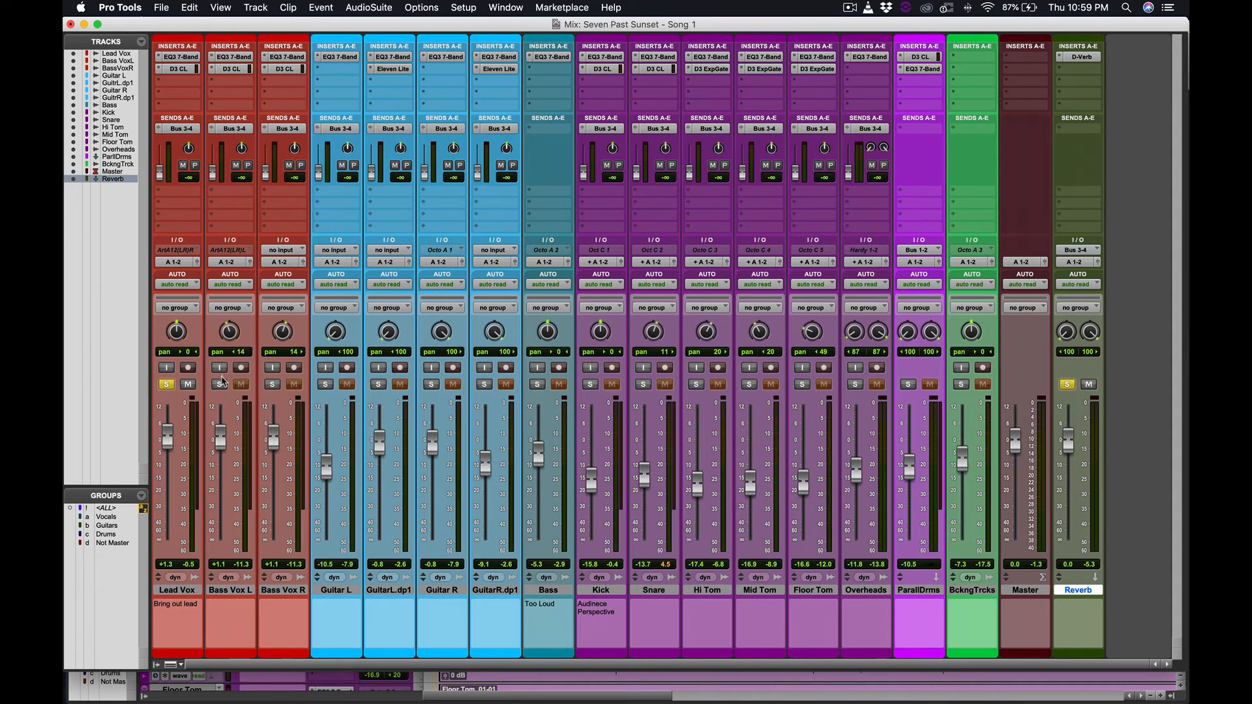
# Solo both Bass Vox tracks and, during playback, set the Bus 3-4 sends to -3.5 dB on Lead Vox and -0.9 dB on Bass Vox L and R.
pyautogui.click(219, 385)
pyautogui.click(270, 387)
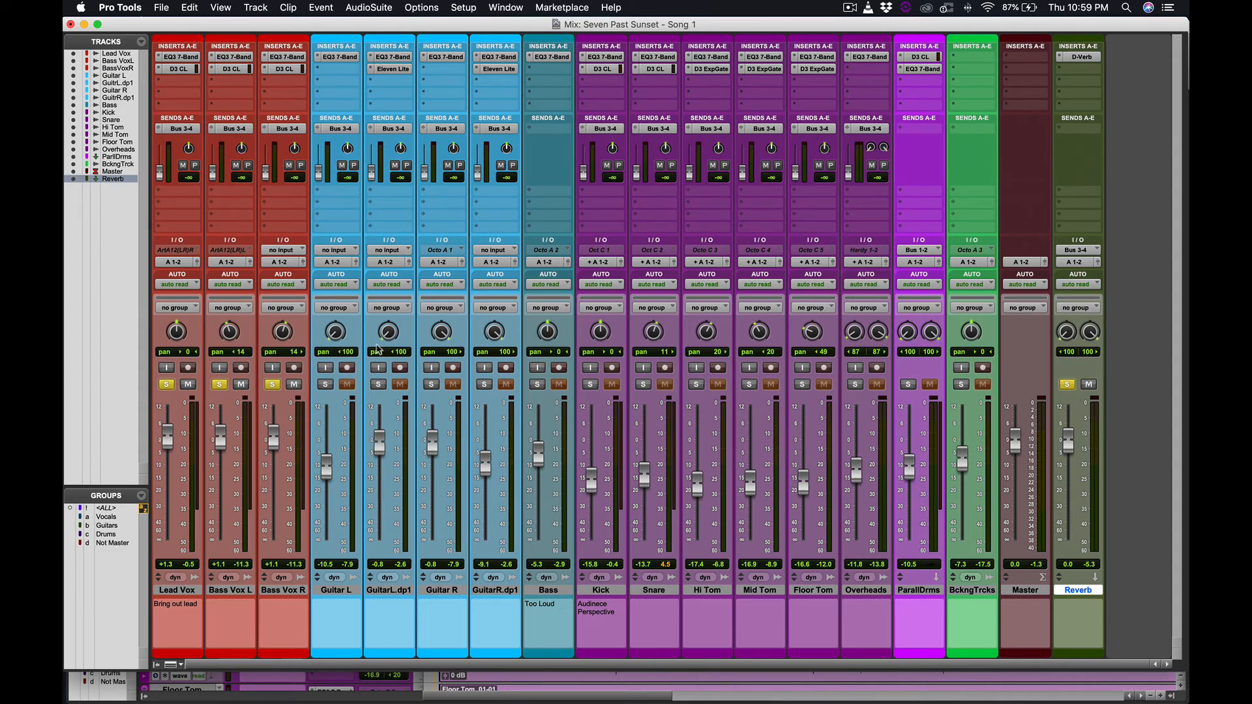
pyautogui.press('space')
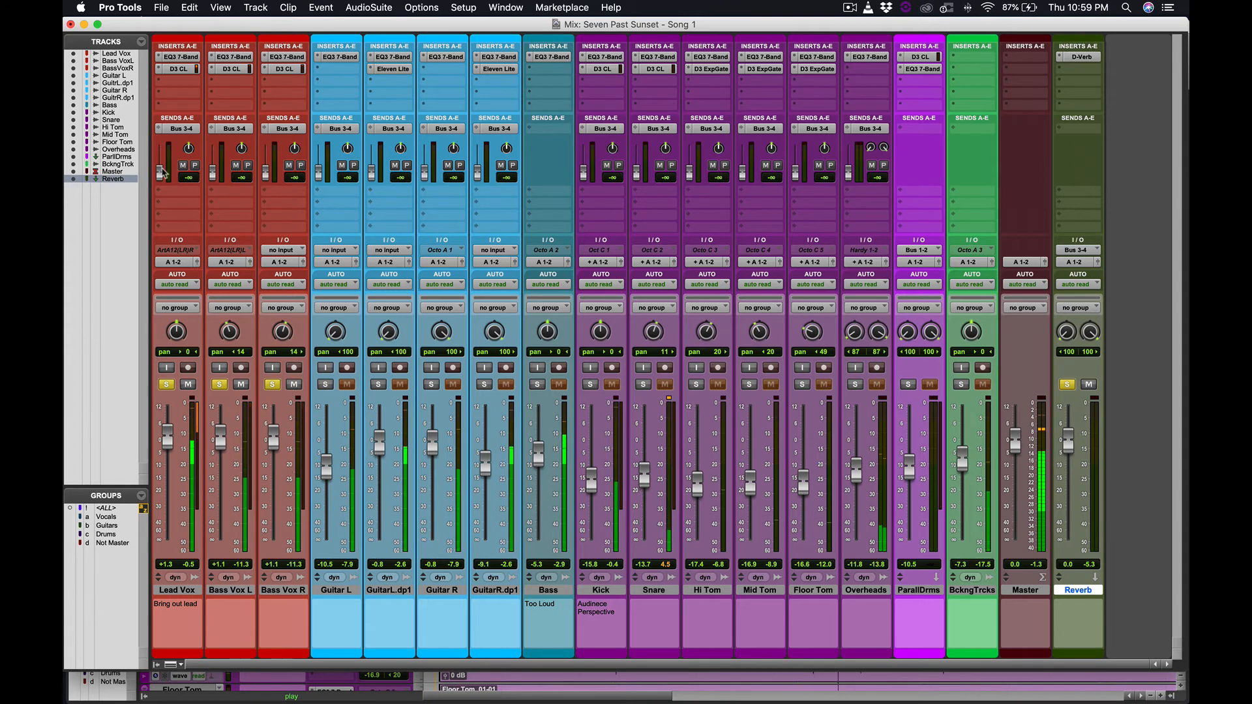
pyautogui.moveTo(163, 173); pyautogui.dragTo(162, 157)
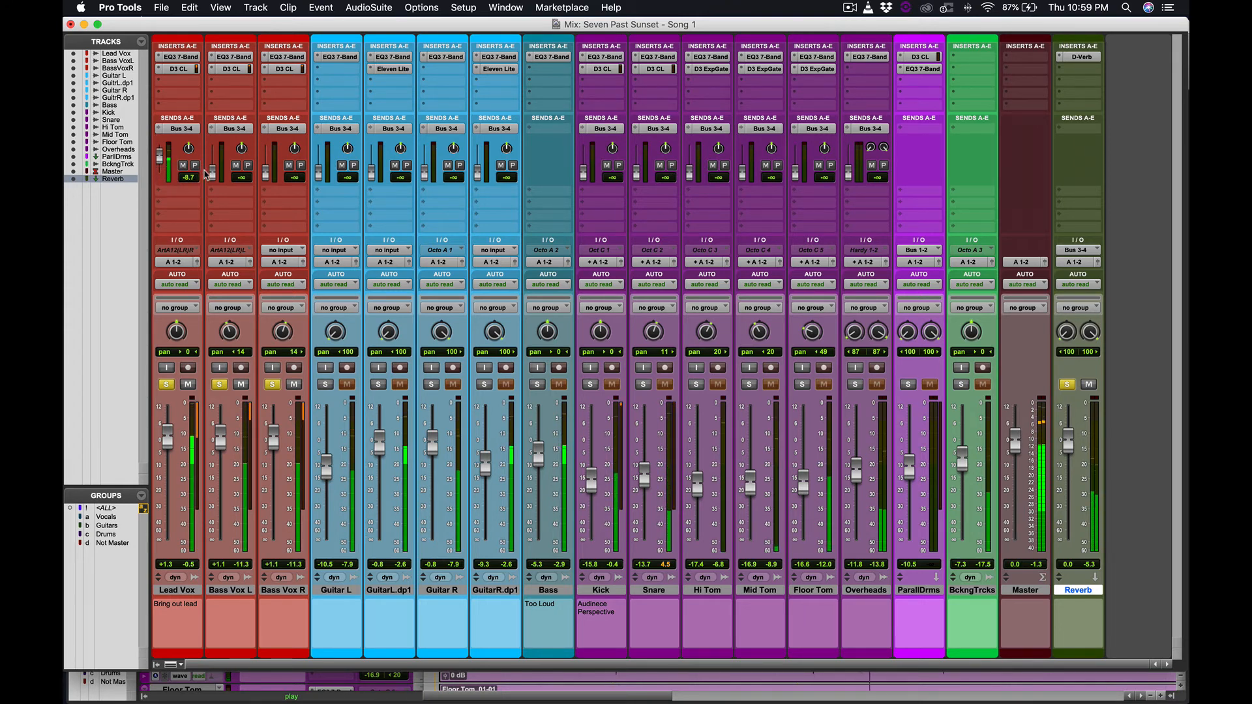
pyautogui.moveTo(212, 173); pyautogui.dragTo(265, 162)
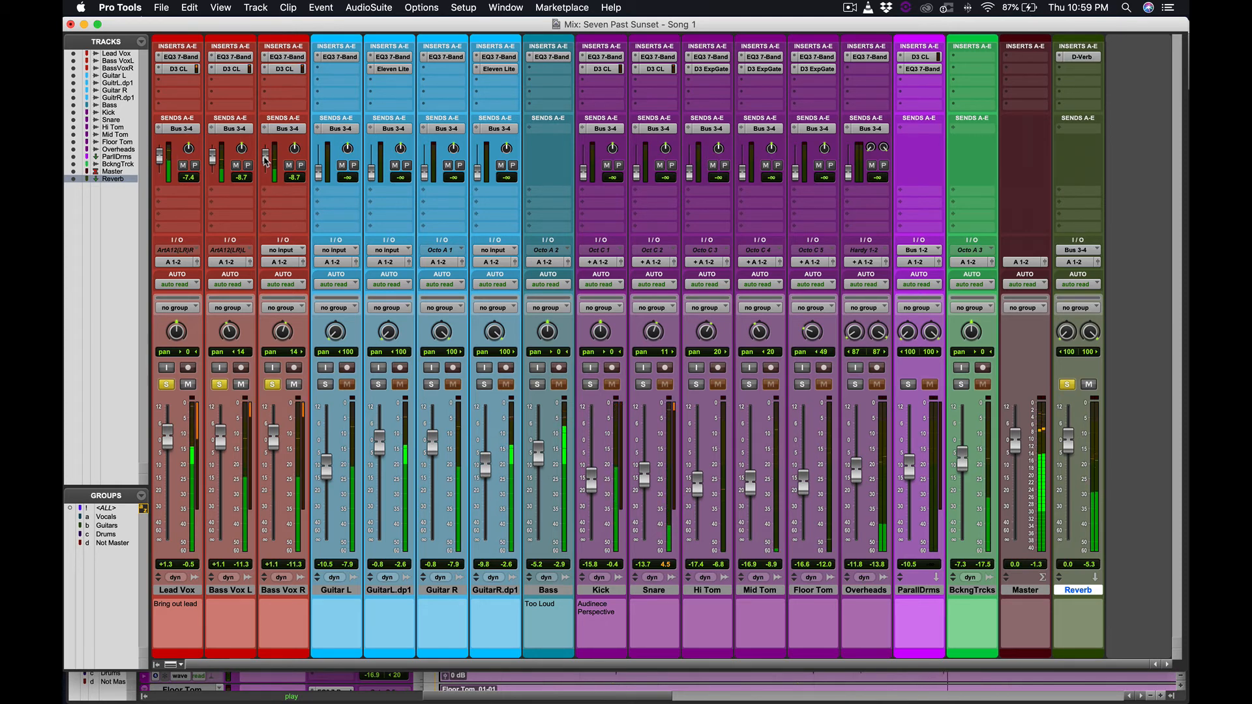
pyautogui.moveTo(266, 160); pyautogui.dragTo(159, 155)
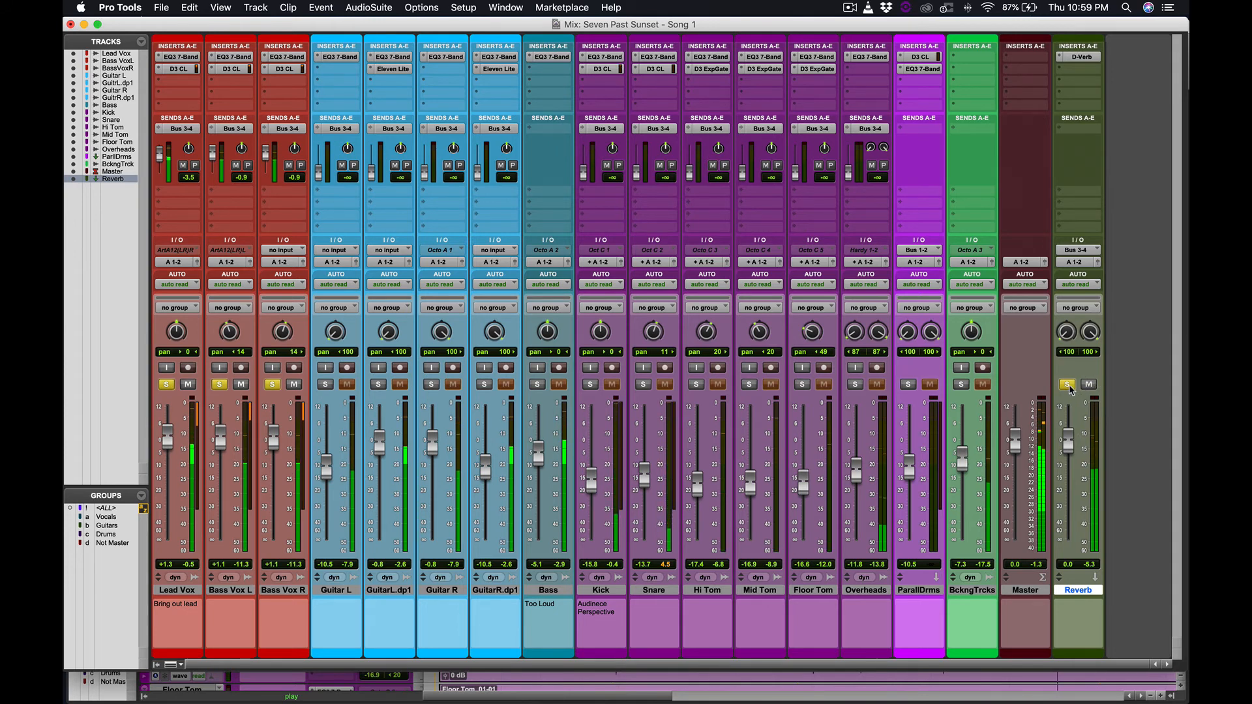
# Toggle the Reverb track's solo off and on twice during playback to compare the vocals without and with reverb.
pyautogui.click(1067, 385)
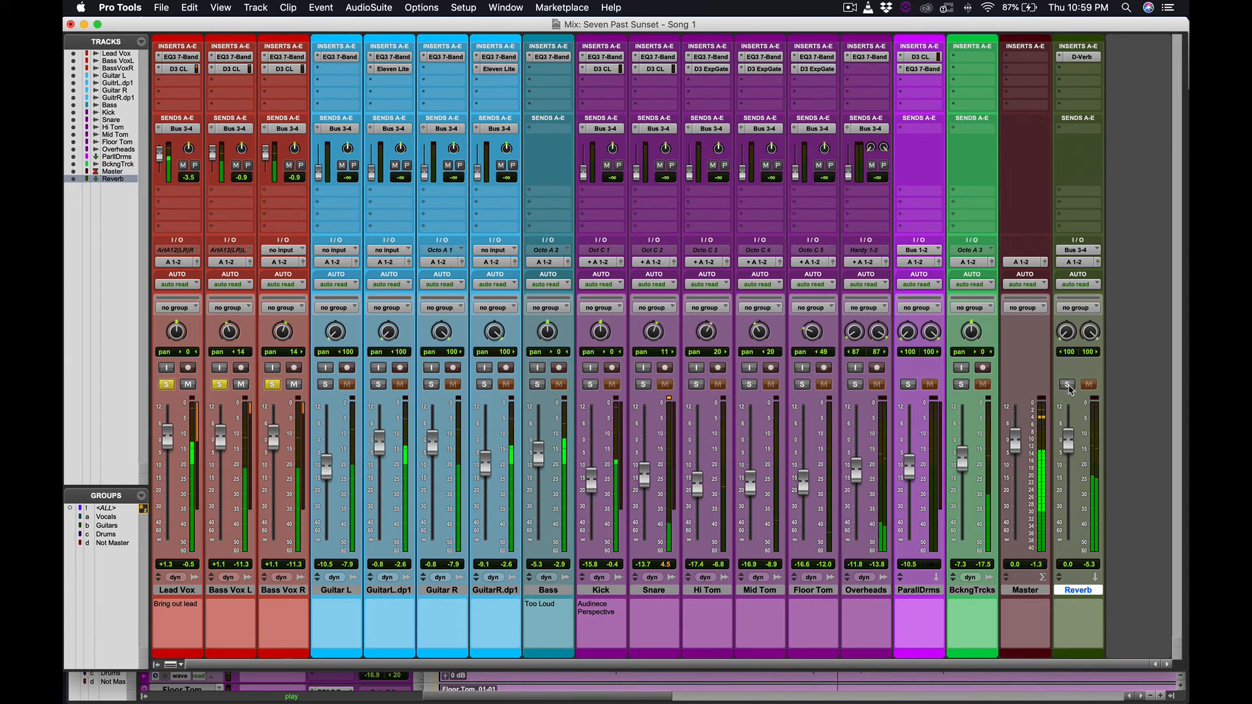
pyautogui.click(1067, 385)
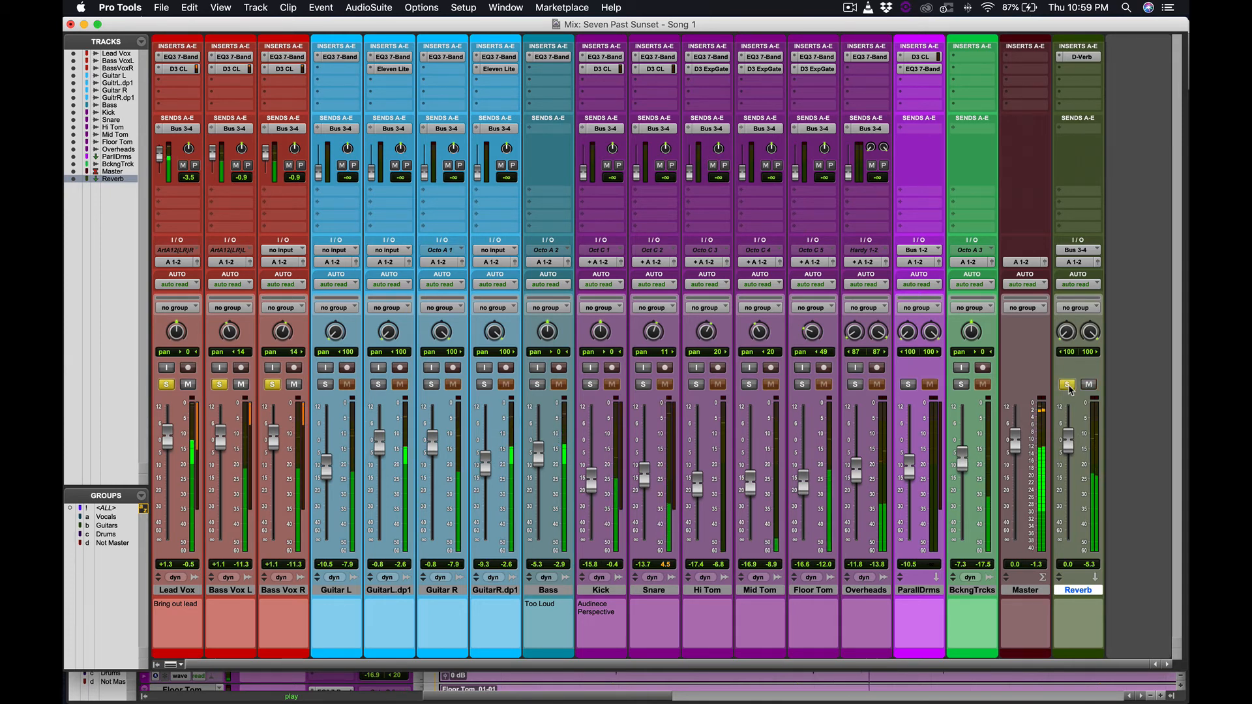
pyautogui.click(1067, 385)
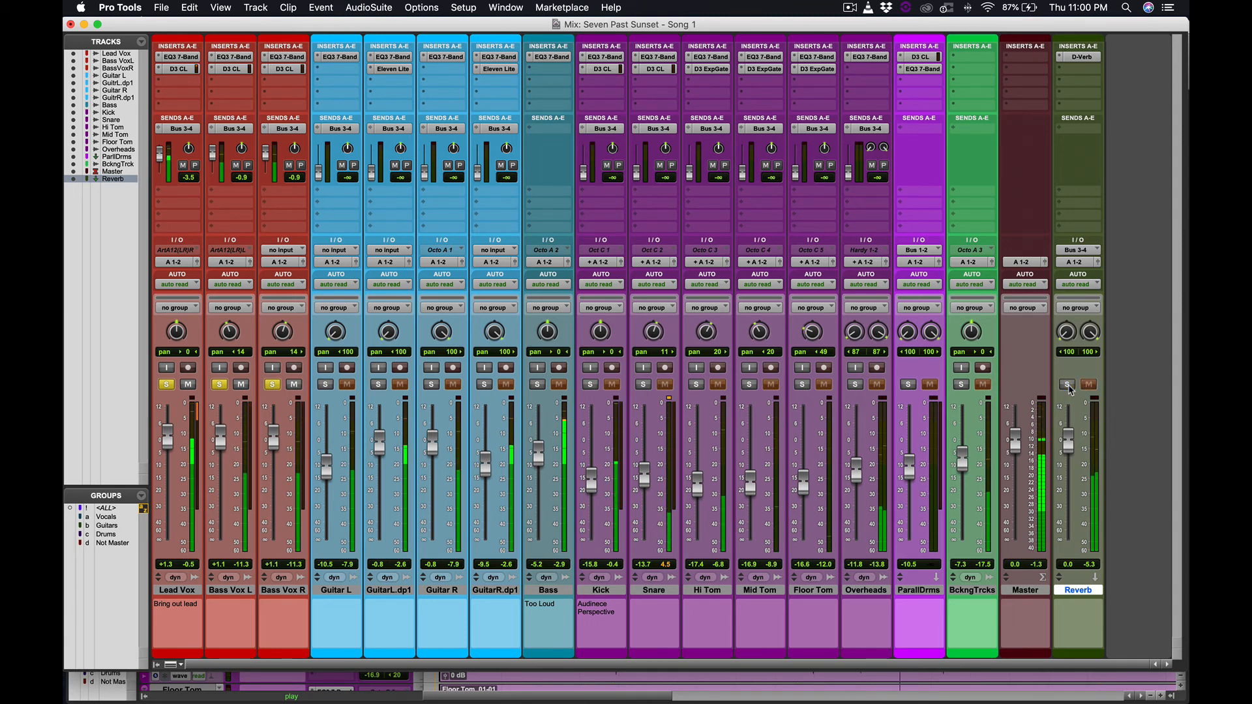
pyautogui.click(1067, 385)
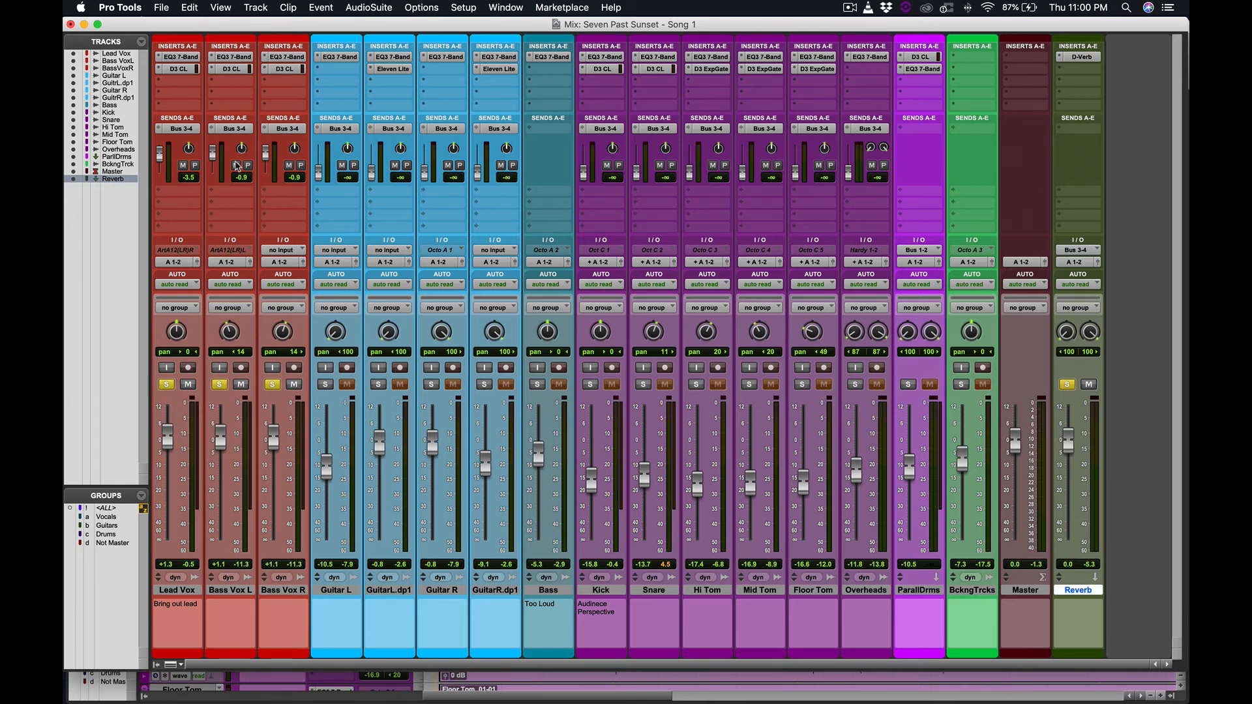
# Adjust the decay time of the Reverb track's D-Verb and close the plug-in window.
pyautogui.click(1095, 57)
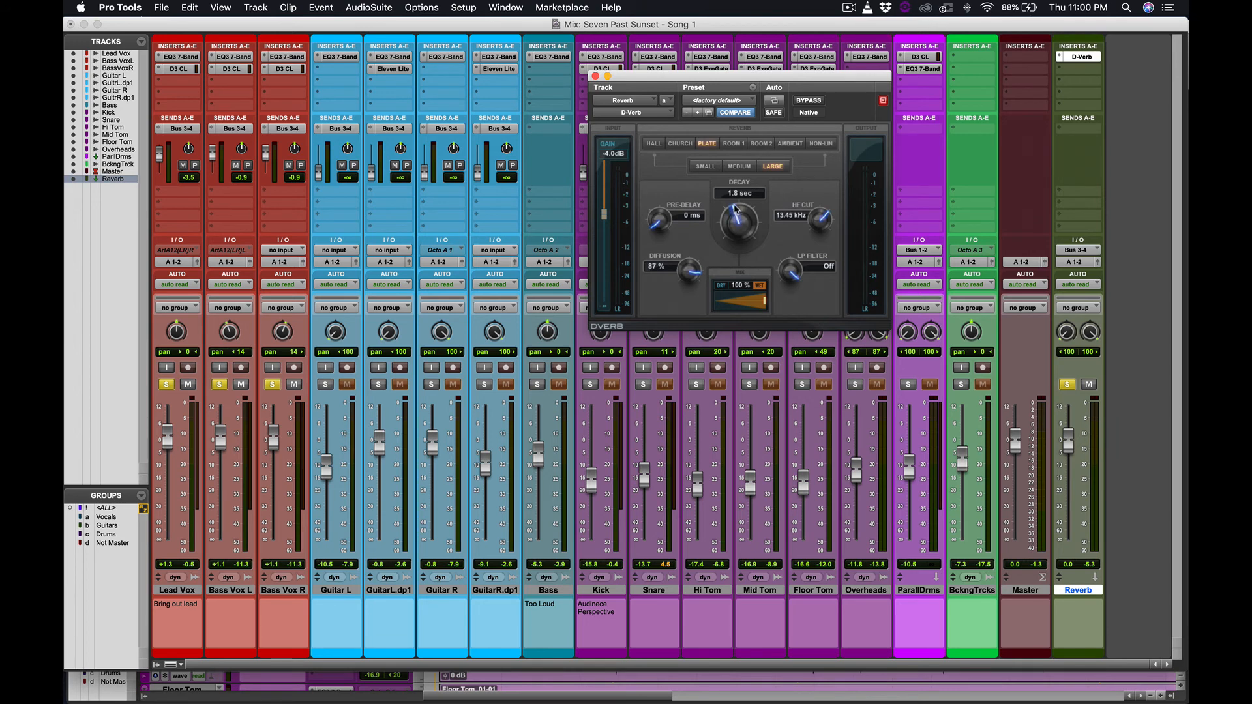
pyautogui.moveTo(735, 204); pyautogui.dragTo(738, 196)
pyautogui.click(595, 76)
pyautogui.press('space')
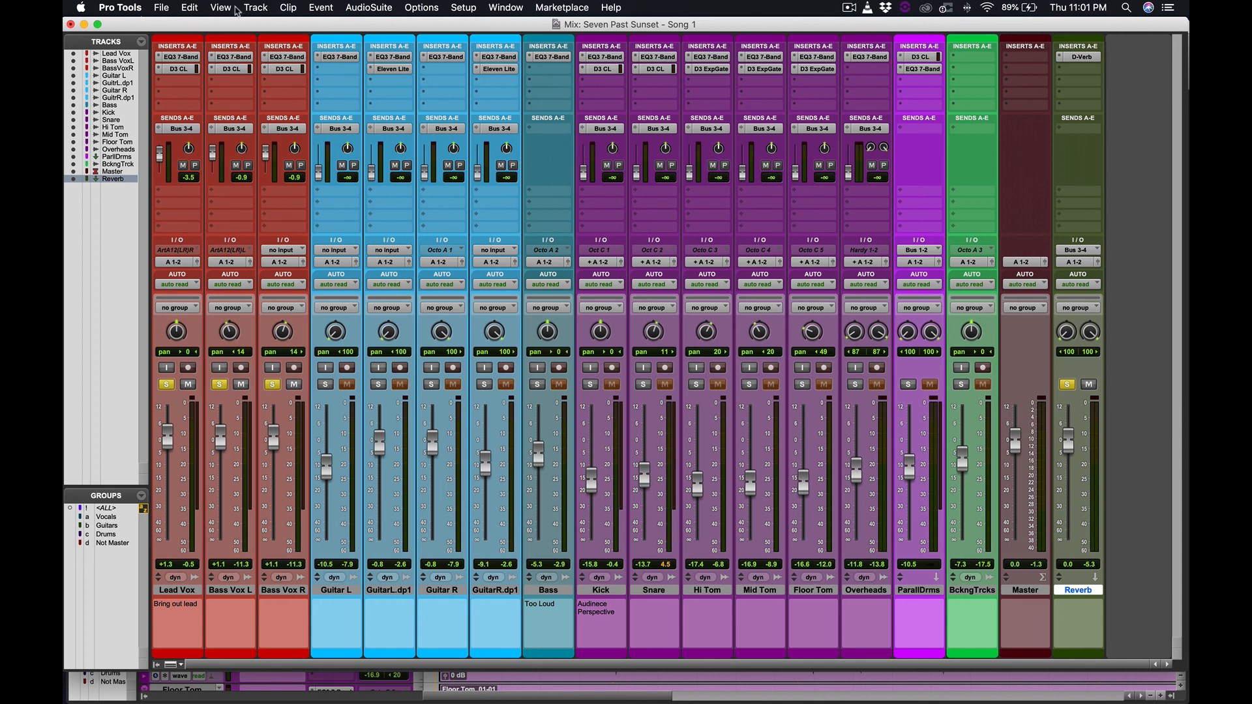
pyautogui.click(230, 7)
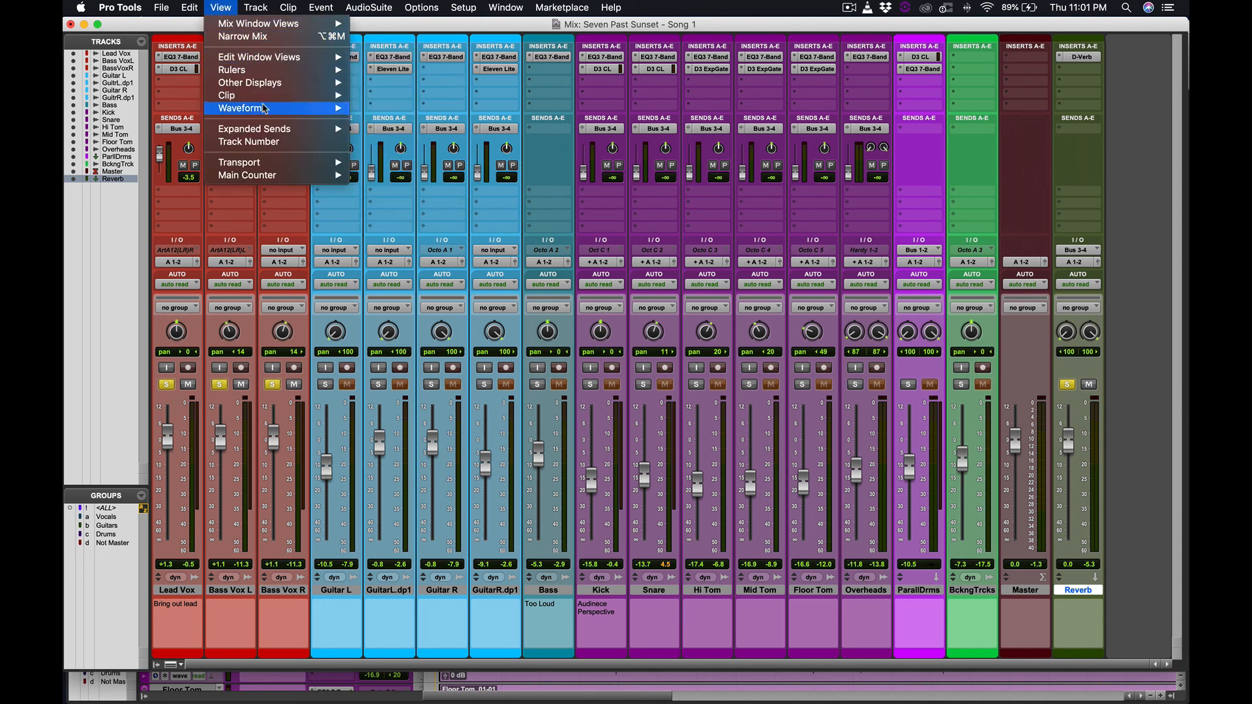
pyautogui.moveTo(313, 129)
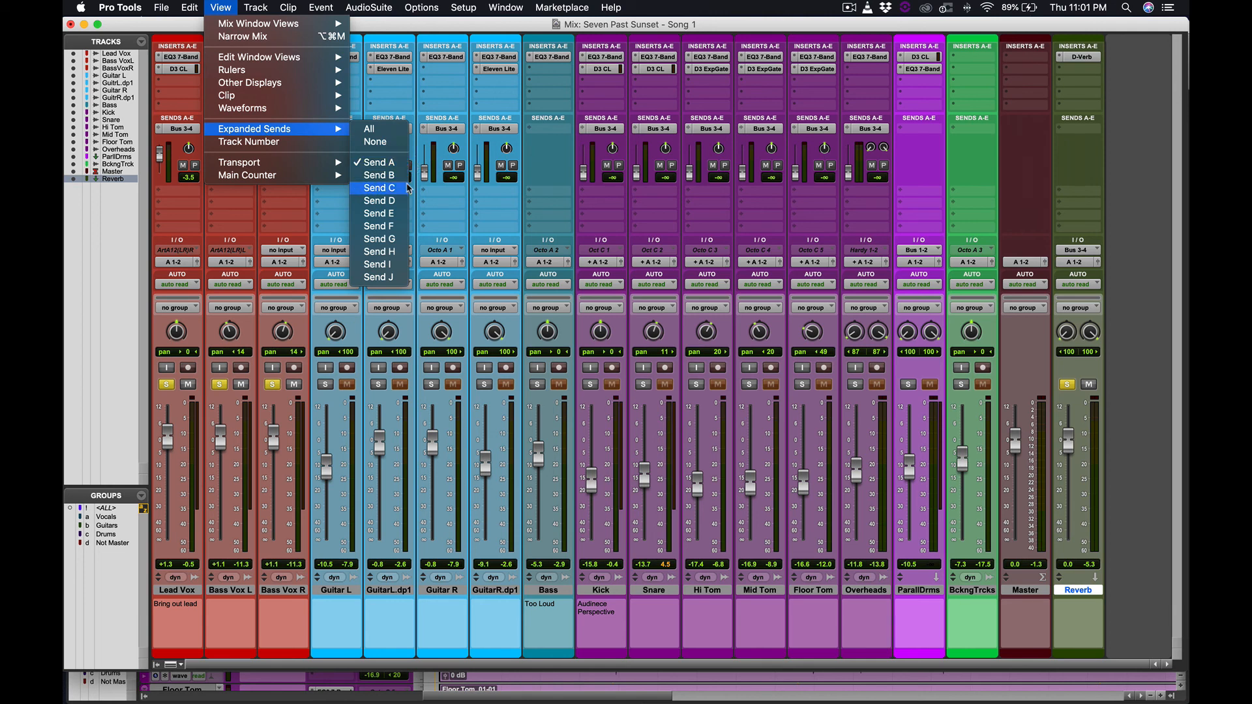
pyautogui.click(547, 183)
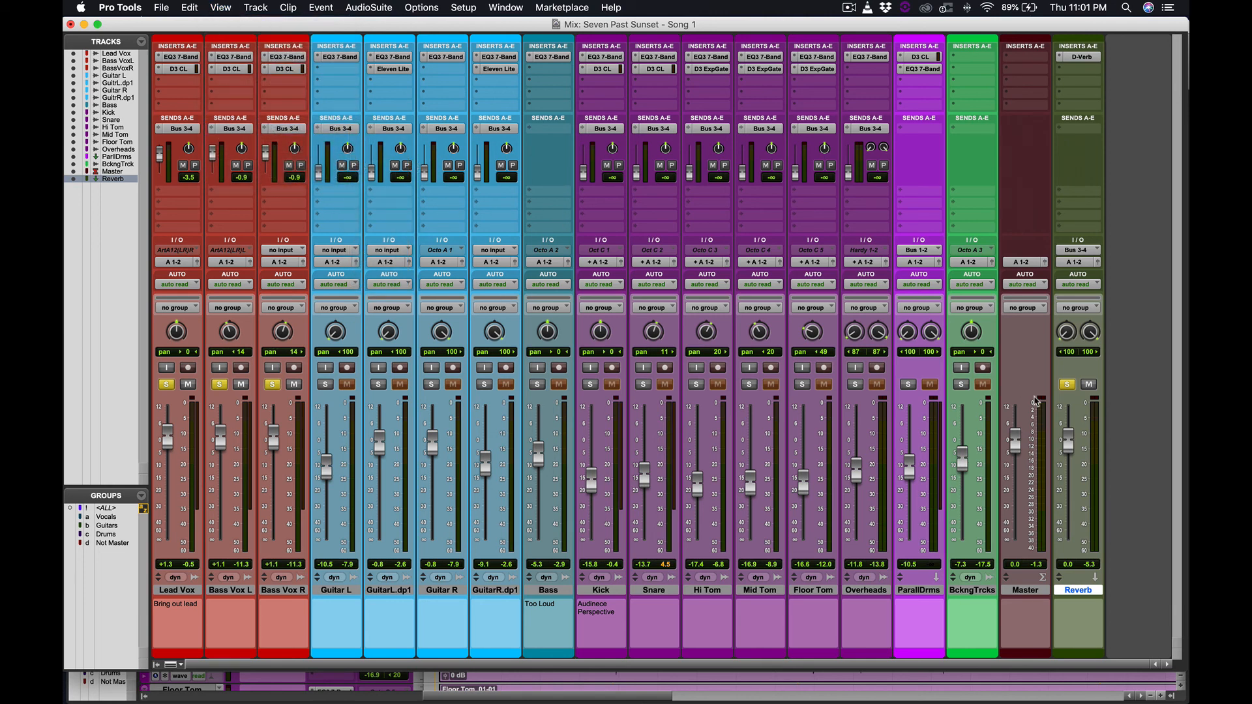
# Unsolo the Reverb, Bass Vox R, Bass Vox L and Lead Vox tracks.
pyautogui.click(1066, 385)
pyautogui.click(272, 384)
pyautogui.click(222, 386)
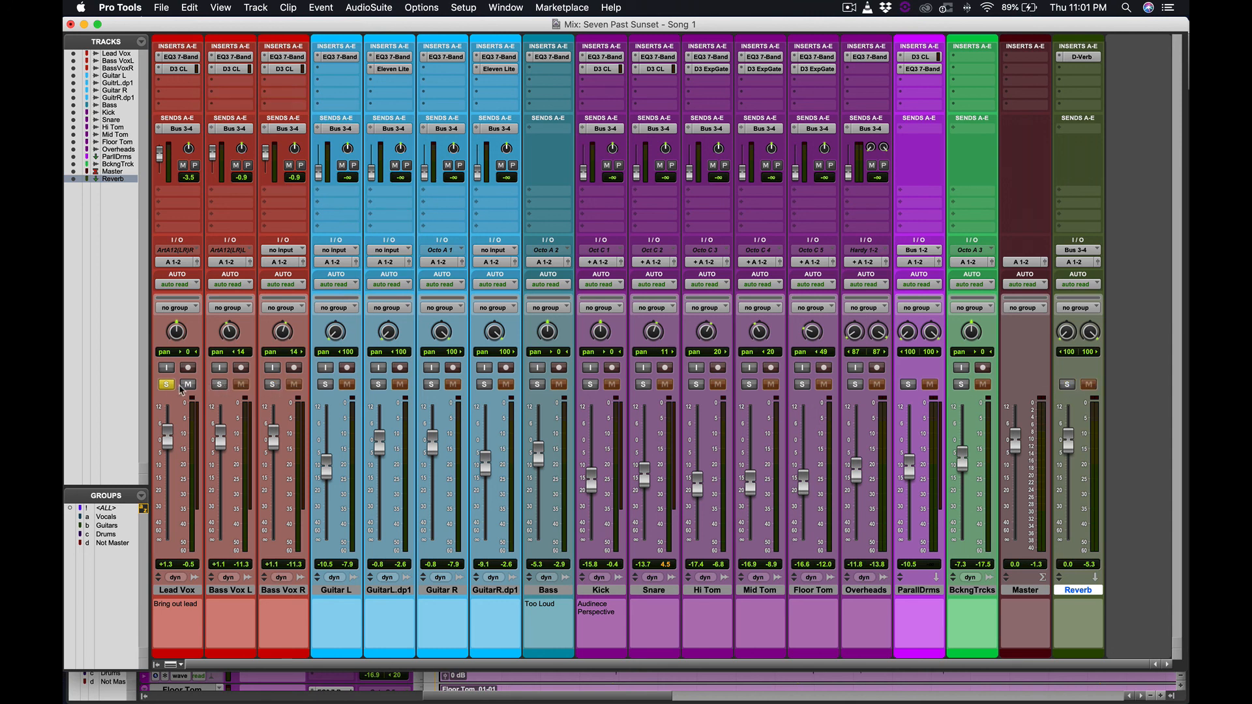
pyautogui.click(167, 386)
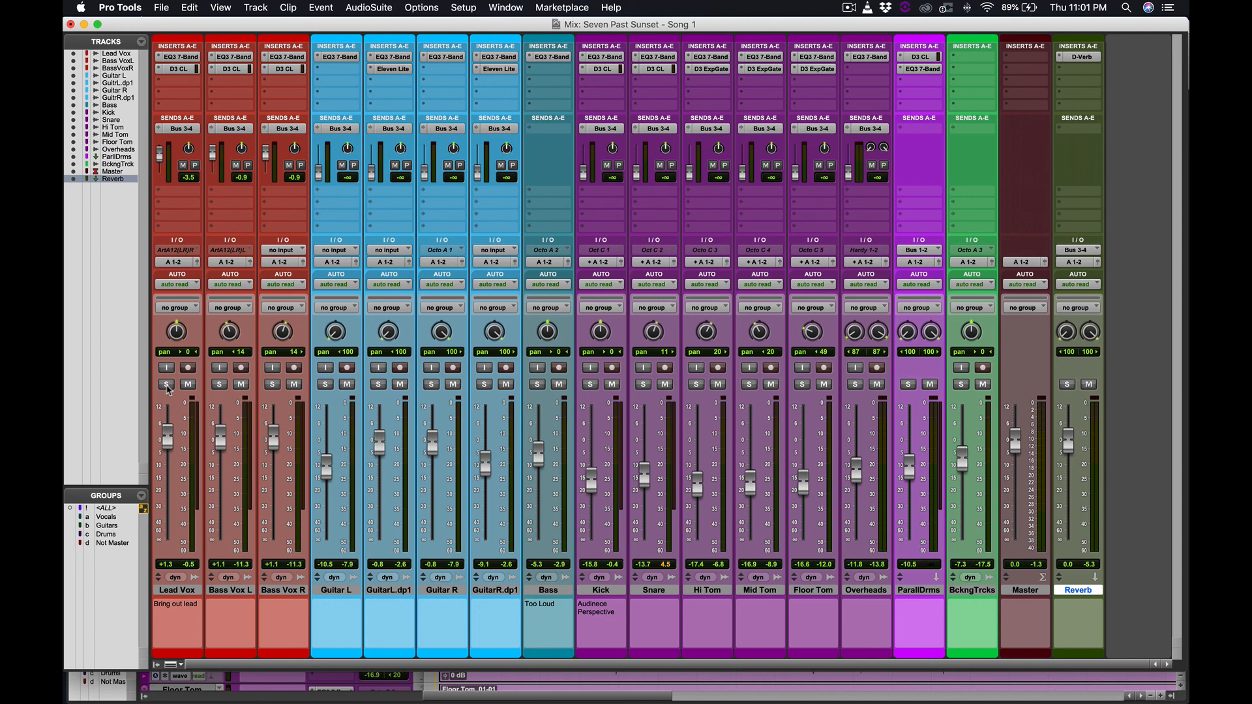